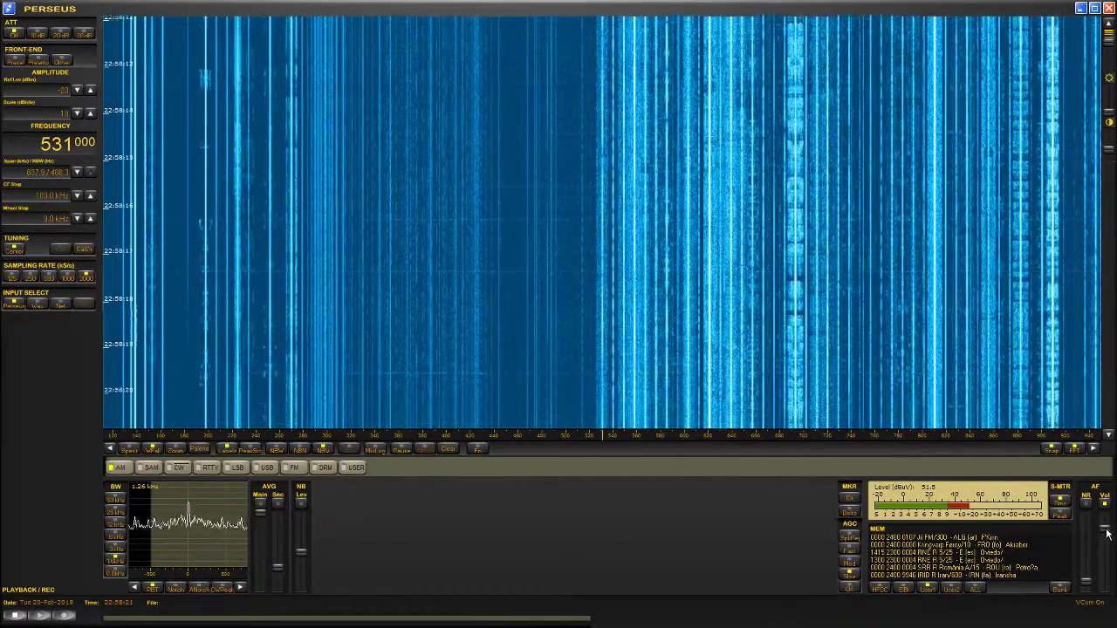
Widen the receive filter and sweep the 9 kHz medium-wave channels up to 1620 kHz
scroll(785, 303, "up", 1)
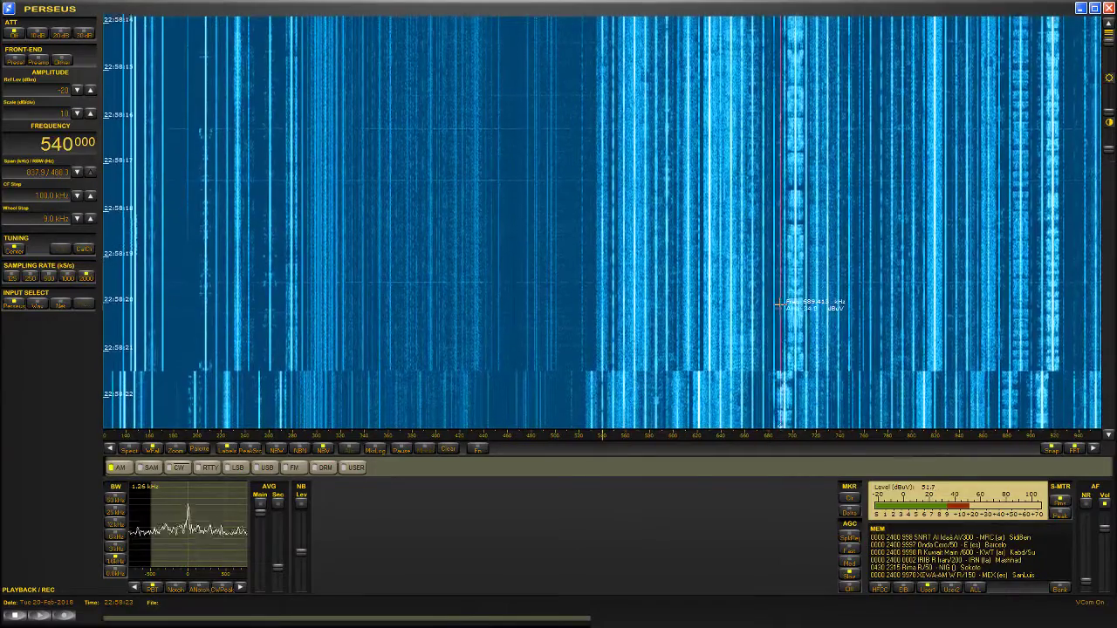
scroll(779, 304, "up", 1)
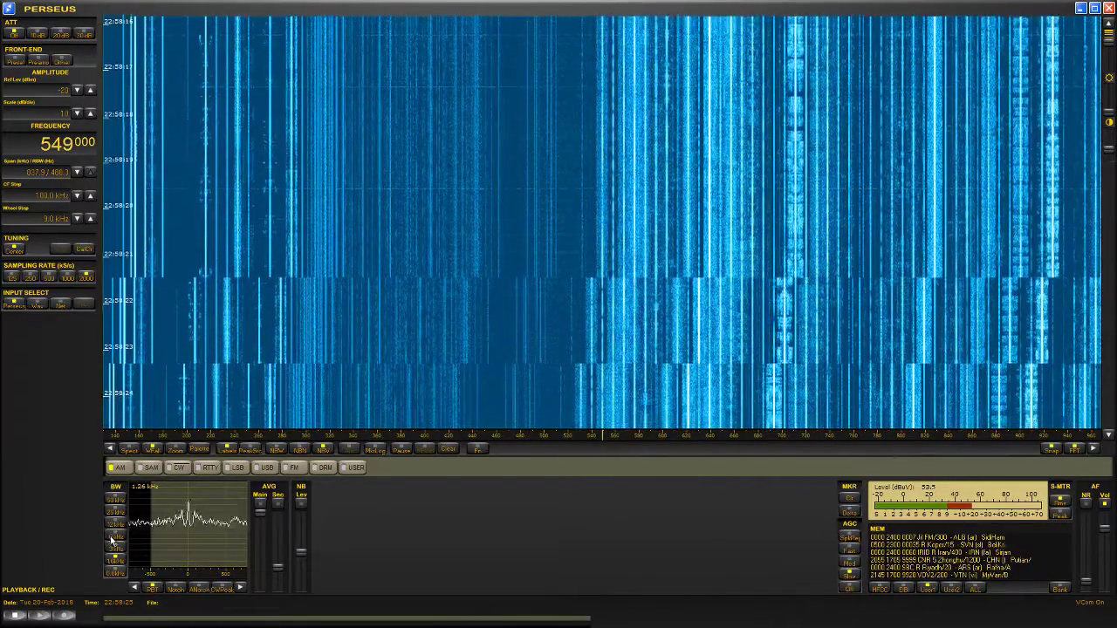
left_click(113, 537)
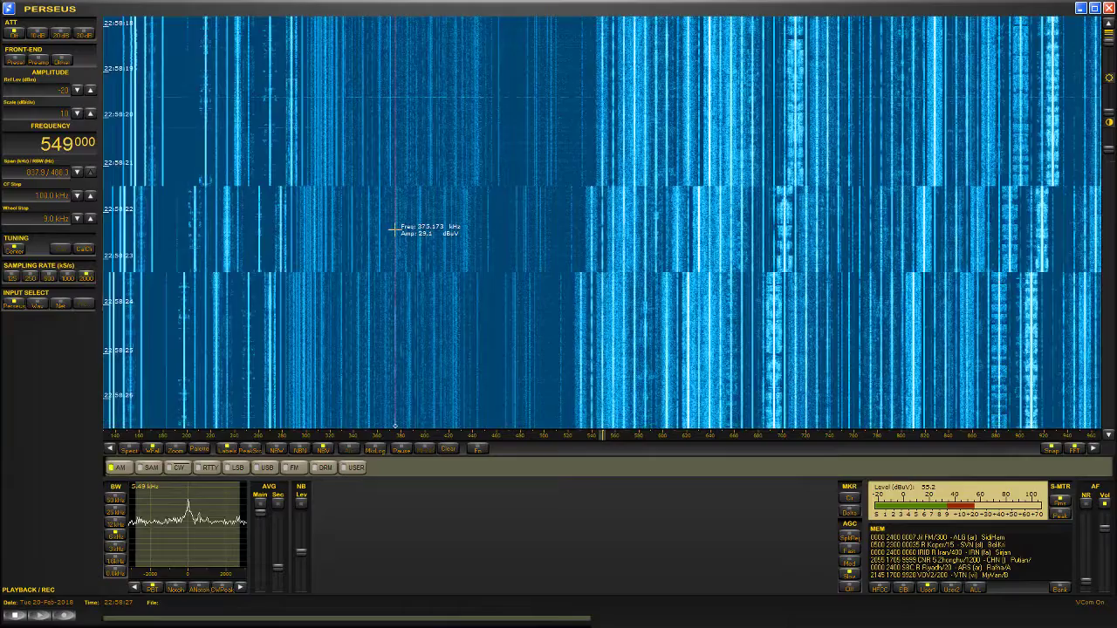
scroll(393, 229, "up", 1)
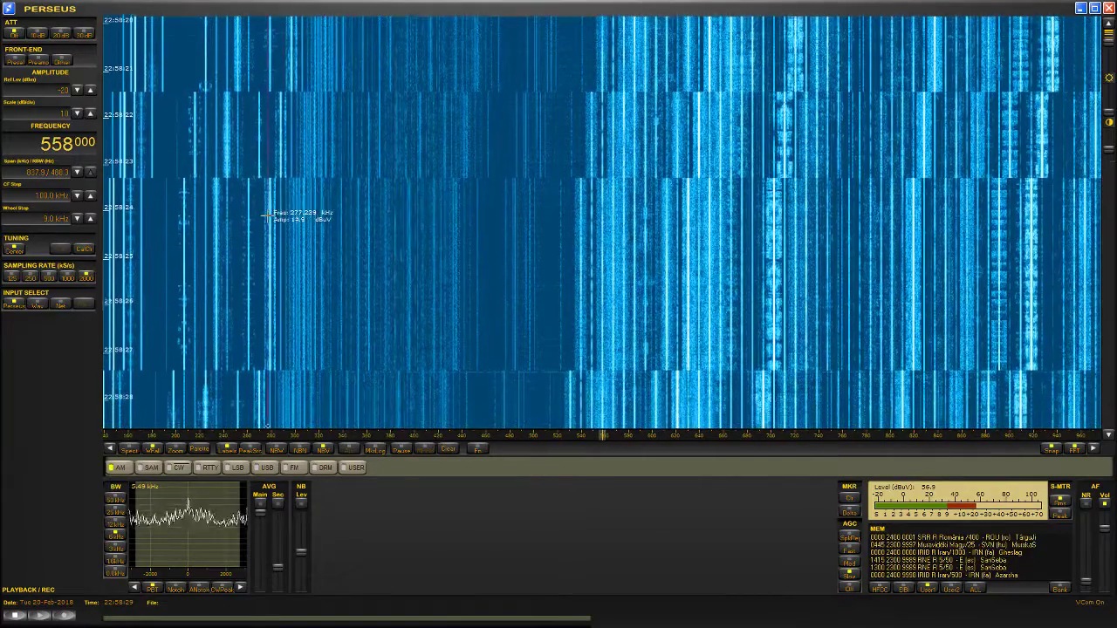
scroll(268, 215, "up", 1)
scroll(35, 146, "up", 1)
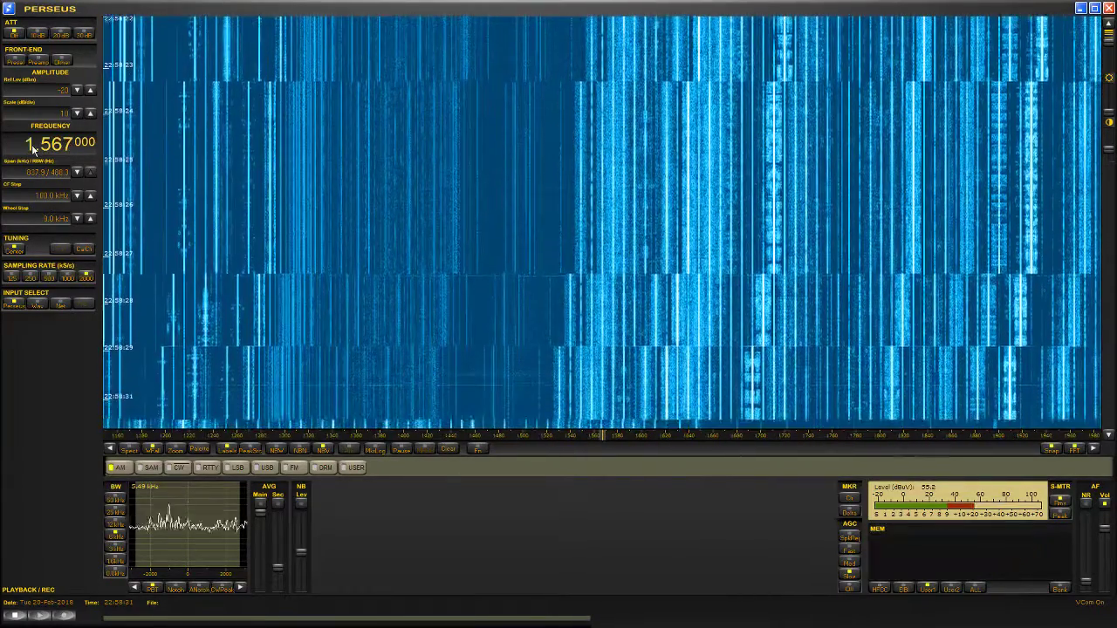
scroll(41, 148, "up", 1)
Step back down to 531 kHz, then switch to the browser's offset map
scroll(55, 146, "down", 4)
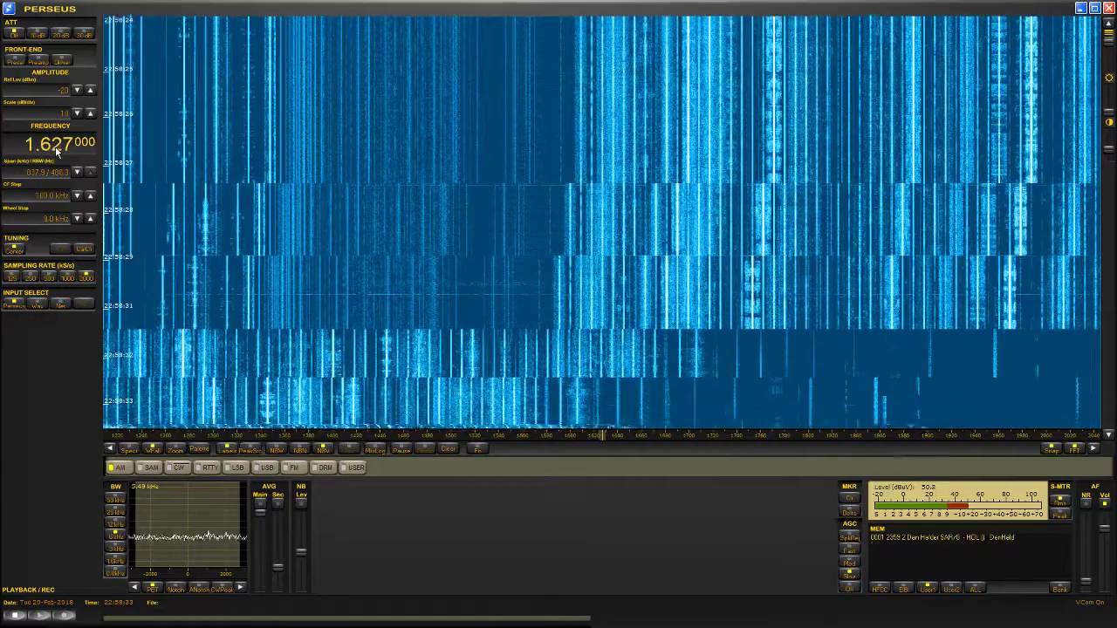
scroll(55, 147, "down", 2)
scroll(67, 145, "down", 4)
scroll(67, 146, "down", 1)
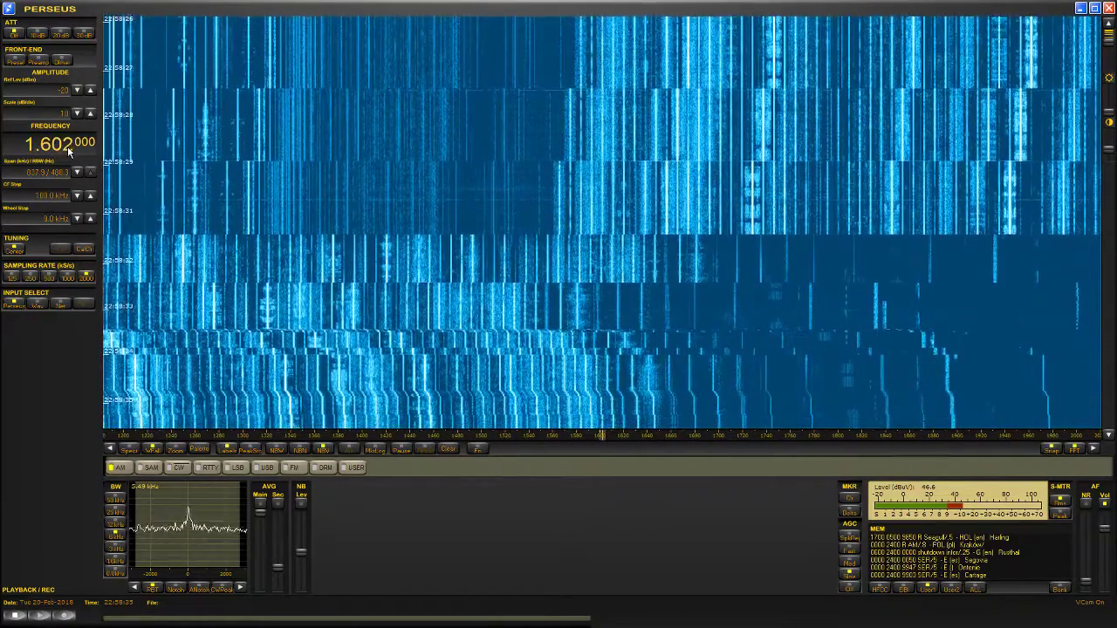
scroll(552, 324, "up", 1)
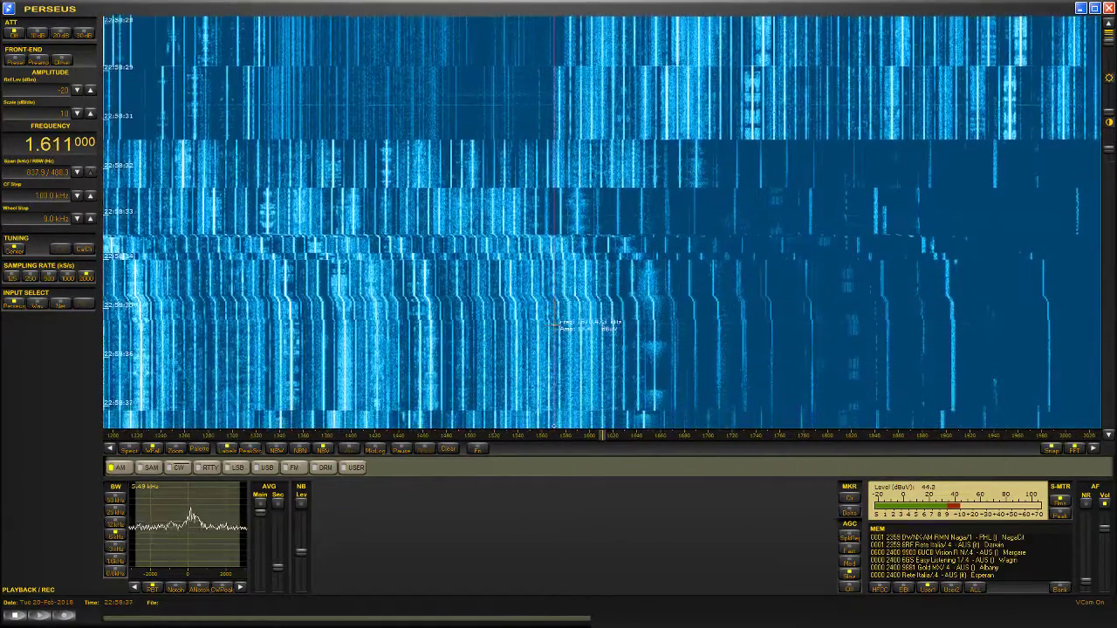
scroll(558, 323, "up", 1)
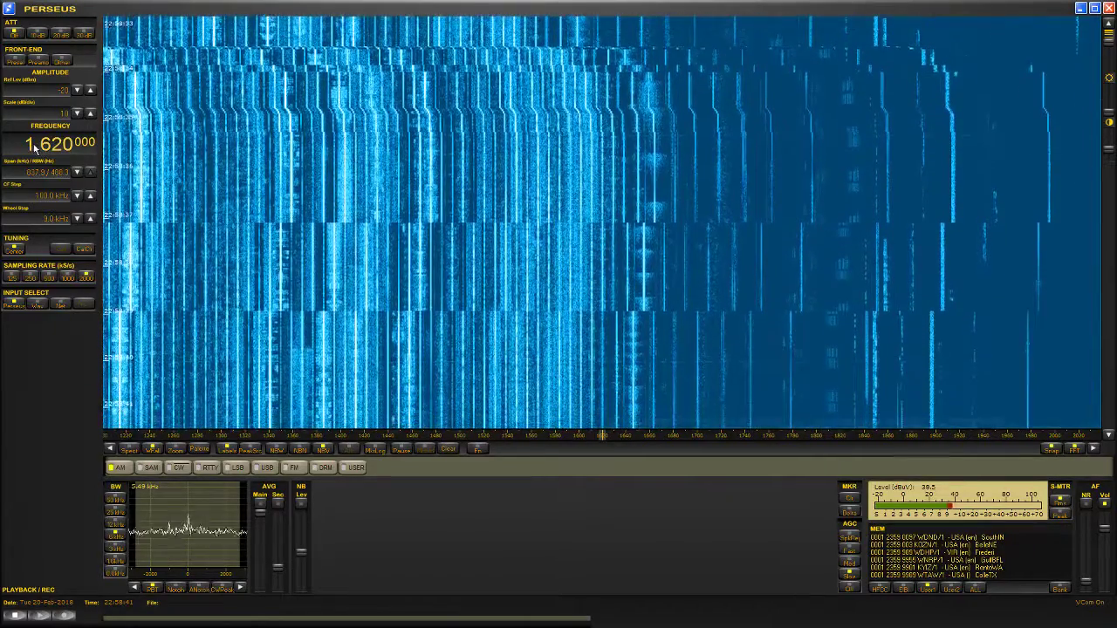
scroll(46, 145, "down", 1)
scroll(56, 145, "up", 1)
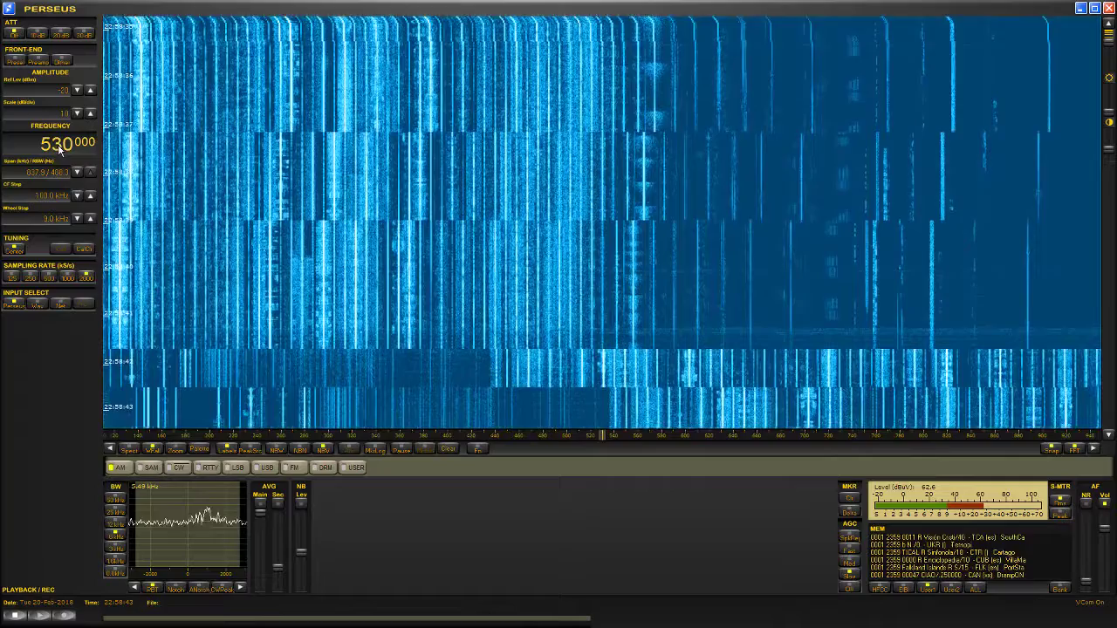
scroll(67, 144, "up", 1)
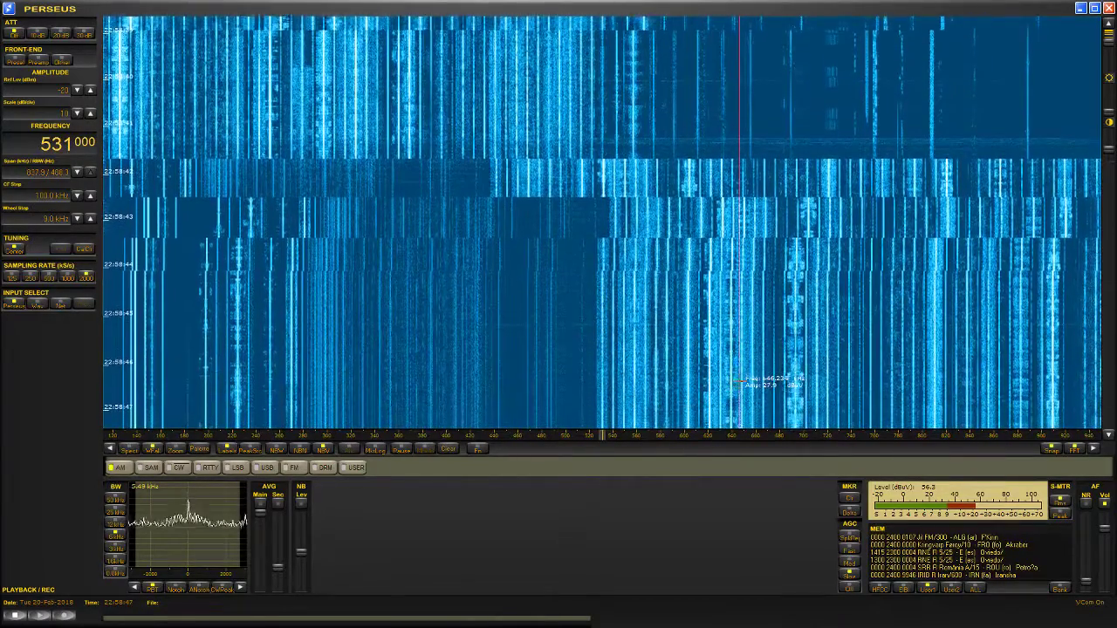
key("alt+Tab")
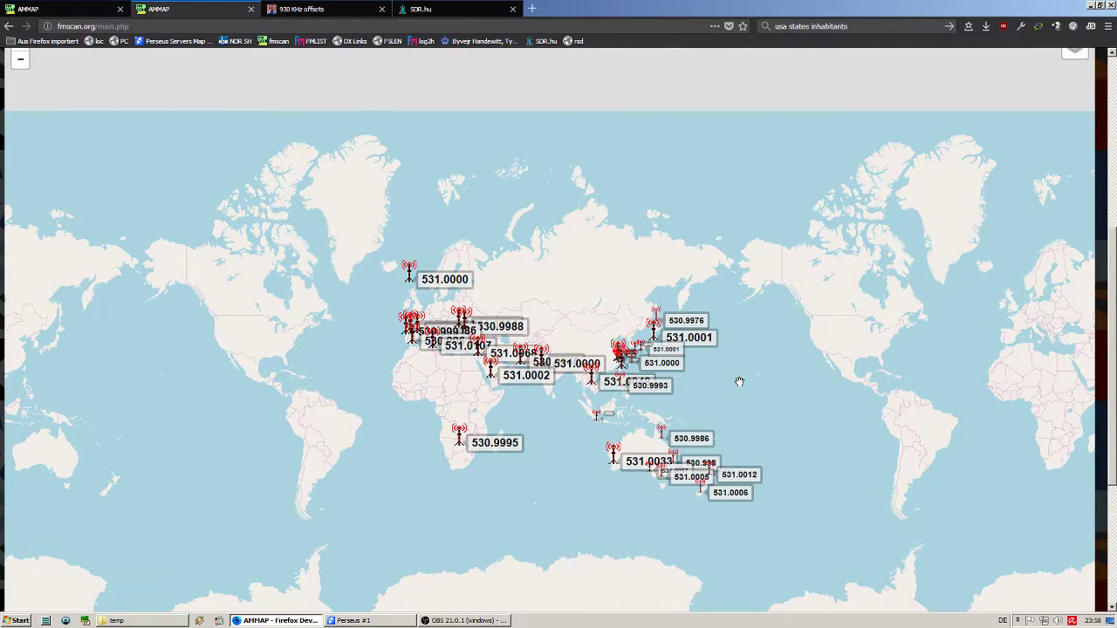
Pan the 531 kHz AMMAP across Europe, the Middle East and East Asia, then return to Perseus
scroll(491, 317, "up", 2)
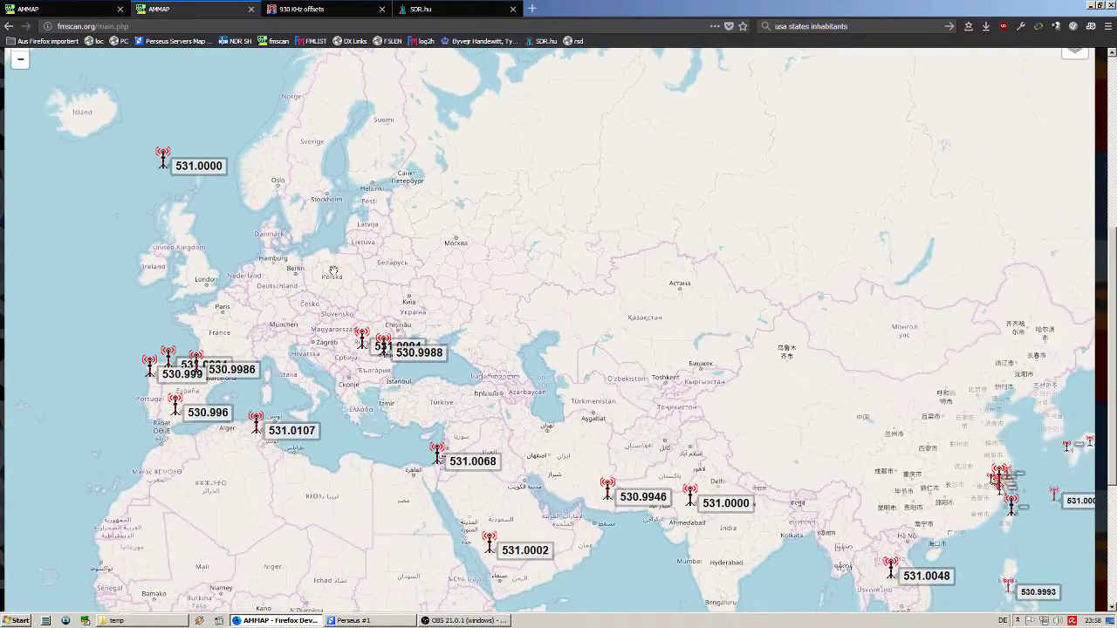
left_click_drag(283, 255, 342, 320)
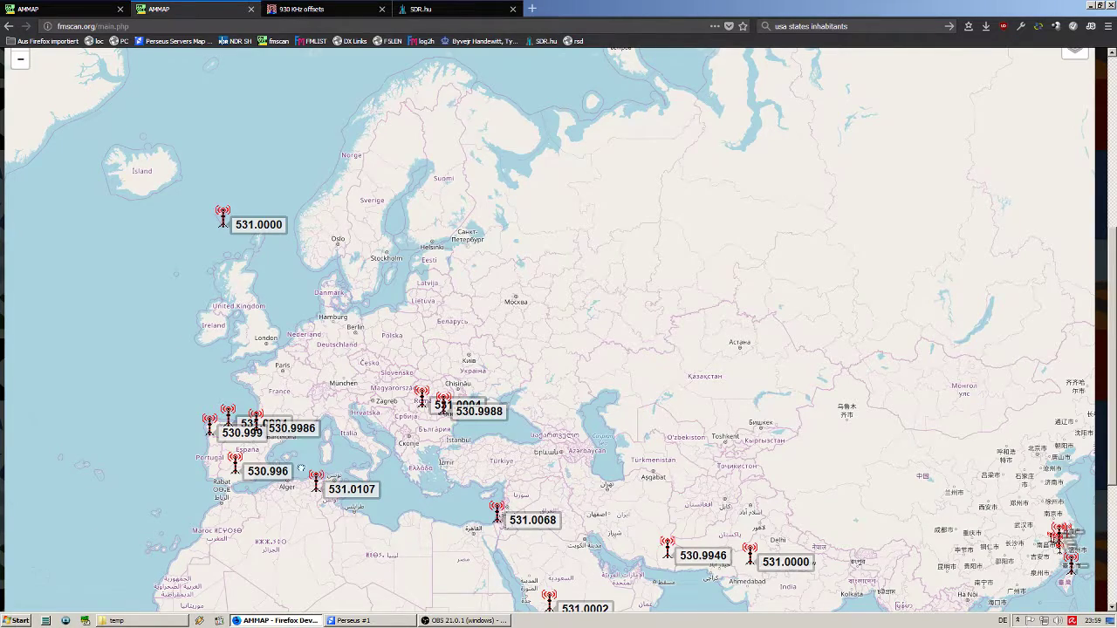
left_click_drag(300, 470, 199, 401)
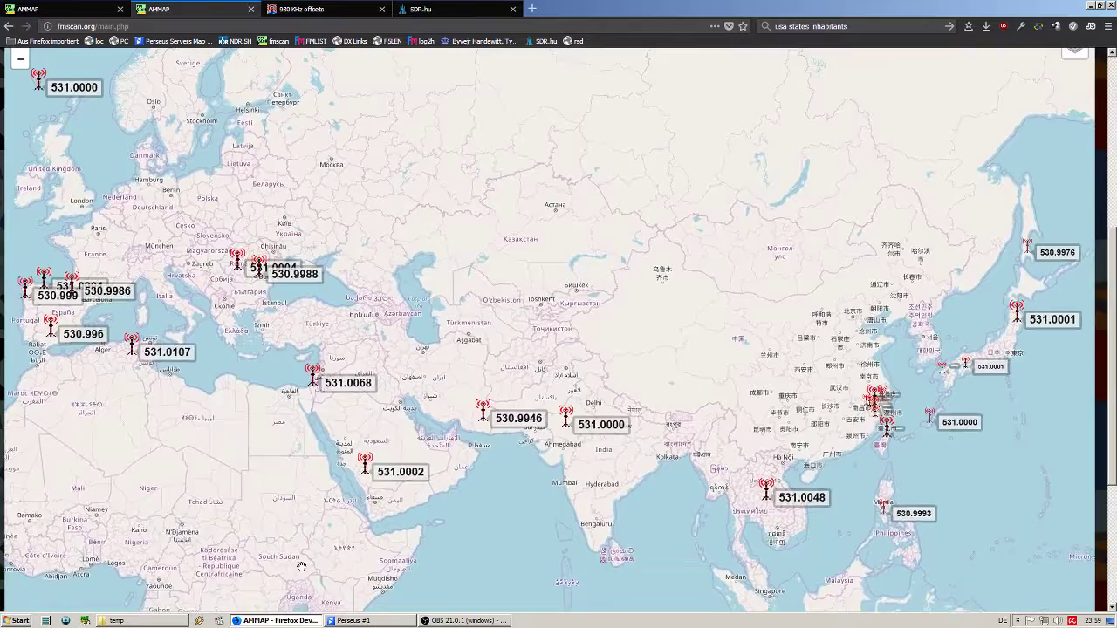
left_click(381, 620)
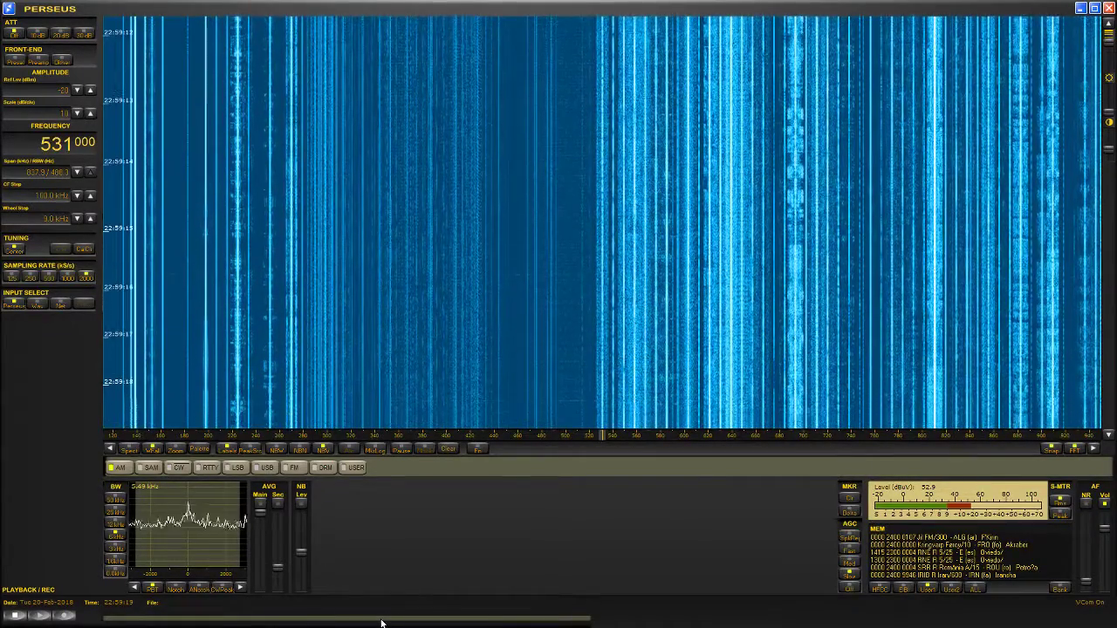
Reduce the Perseus span from 837.9 kHz through about 200 and 52 to about 26 kHz
left_click(76, 172)
left_click(77, 172)
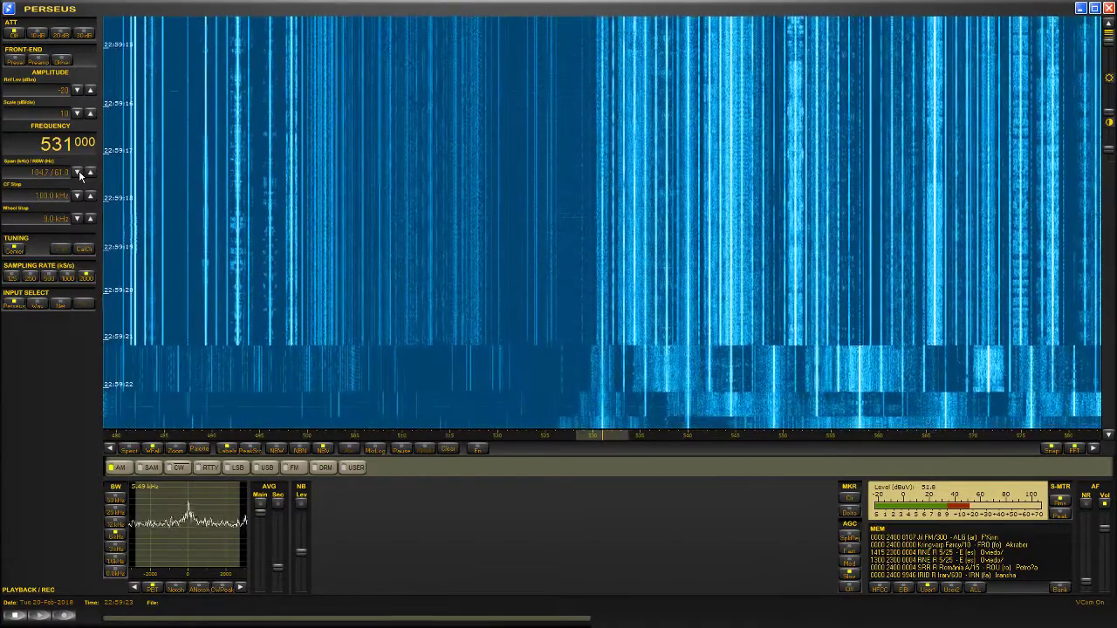
left_click(77, 172)
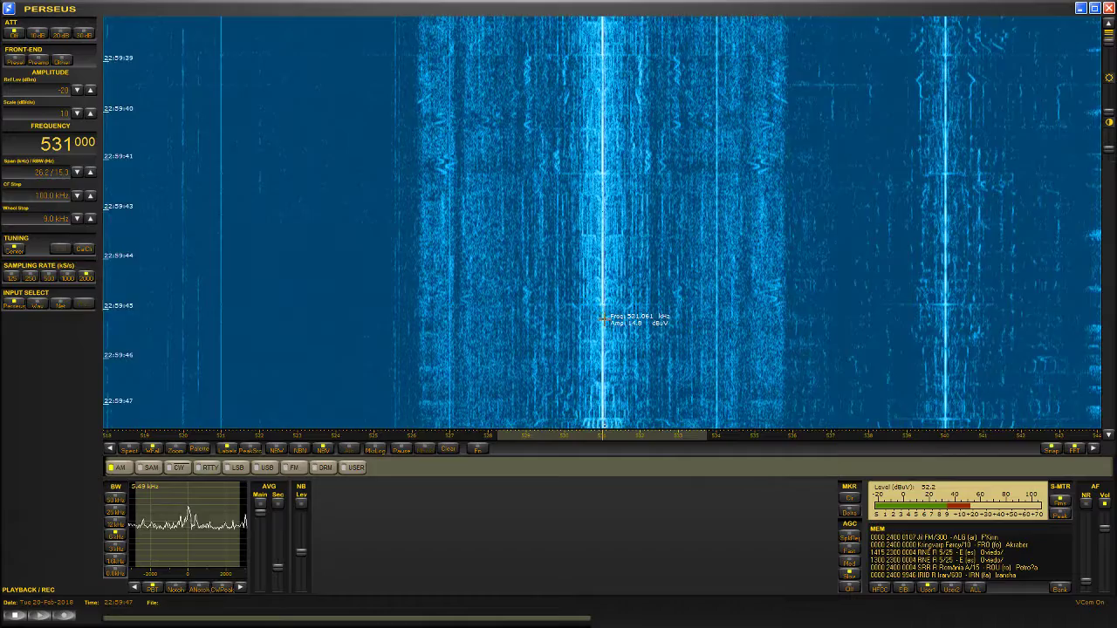
Narrow the span to about 0.4 kHz with a 1.26 kHz filter, then switch to the offset map
left_click(173, 451)
left_click(77, 172)
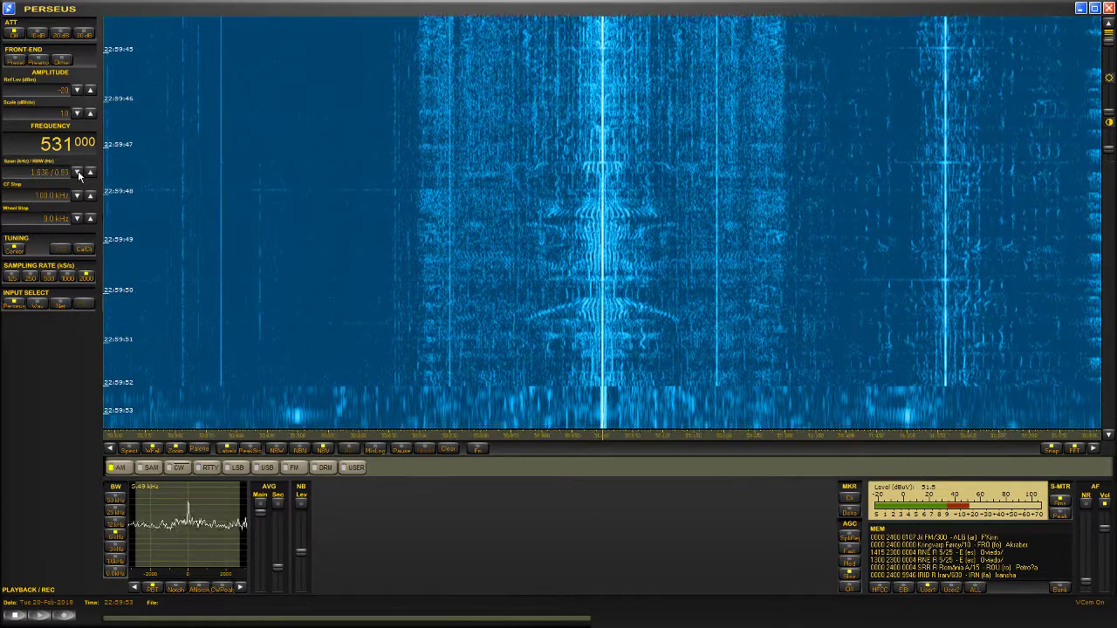
left_click(77, 172)
left_click(114, 562)
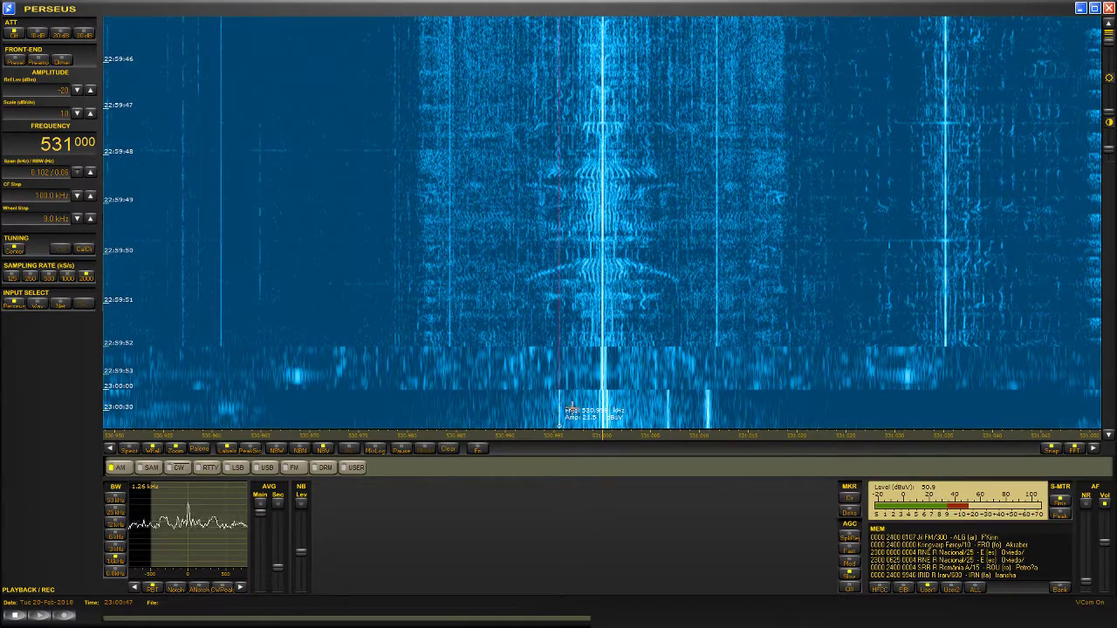
key("alt+Tab")
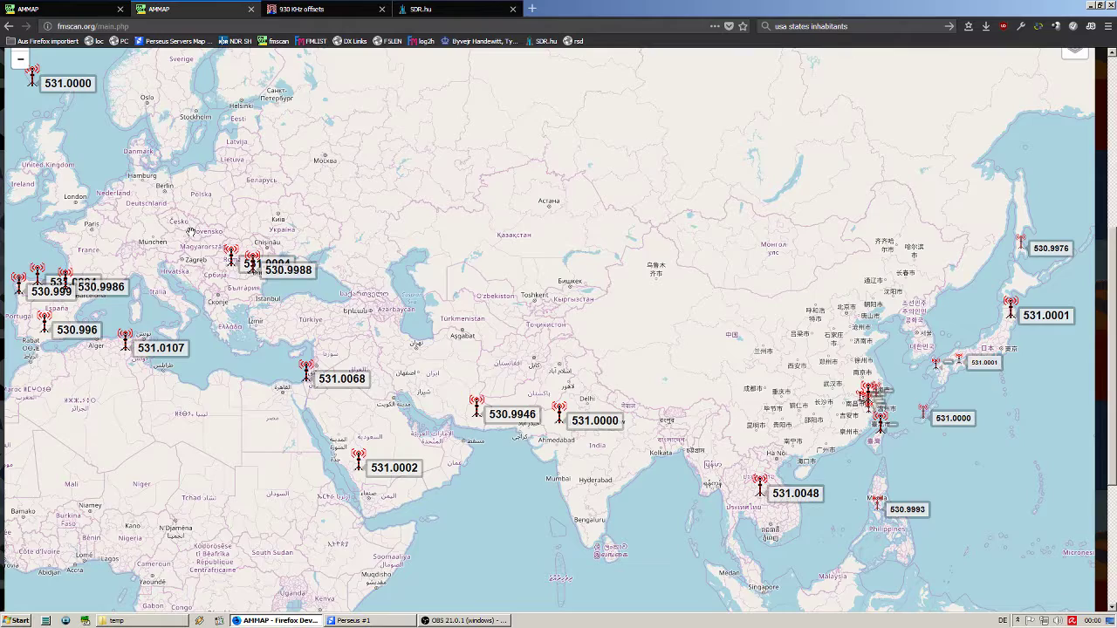
Drag the 531 kHz offset map so Europe, North Africa and the Middle East sit centre-left
left_click_drag(292, 320, 384, 377)
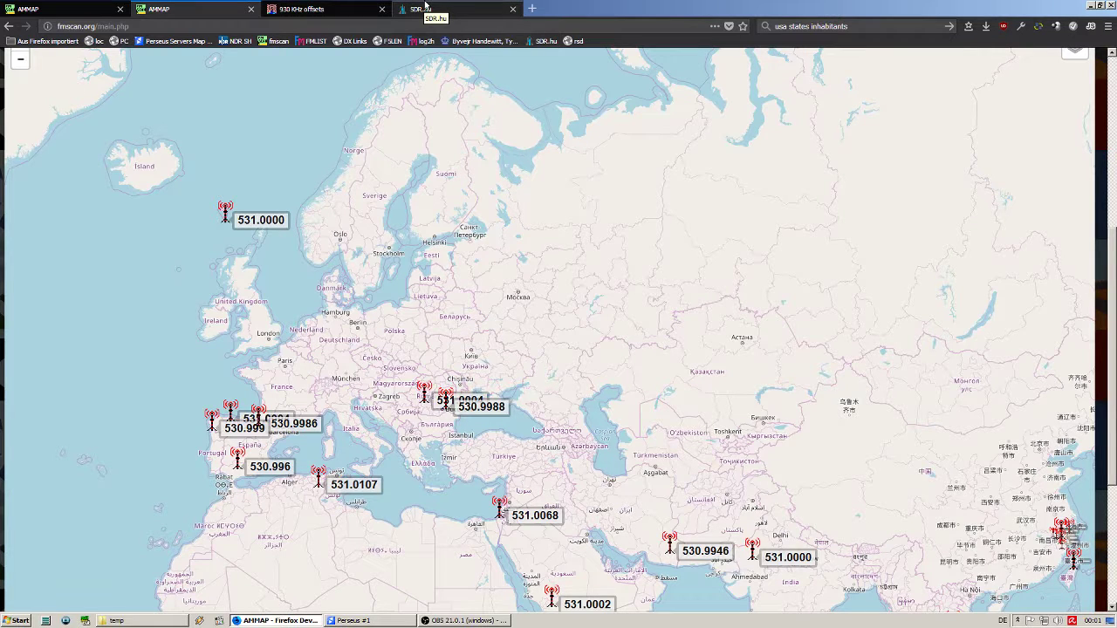
left_click(425, 9)
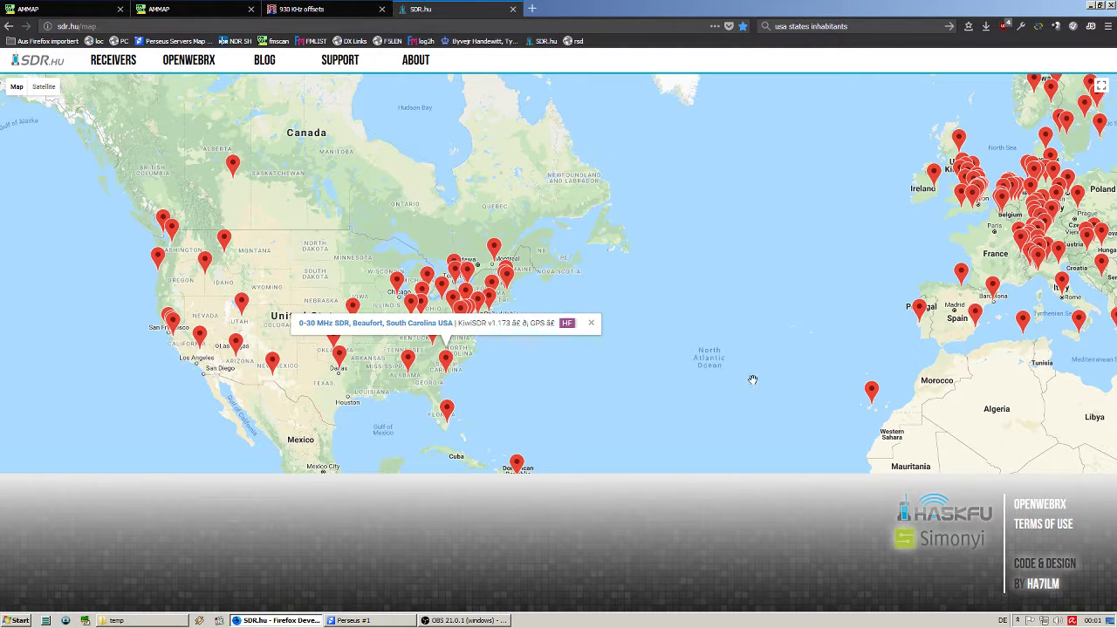
mouse_move(752, 380)
left_mouse_down()
mouse_move(396, 341)
mouse_move(851, 359)
left_mouse_up()
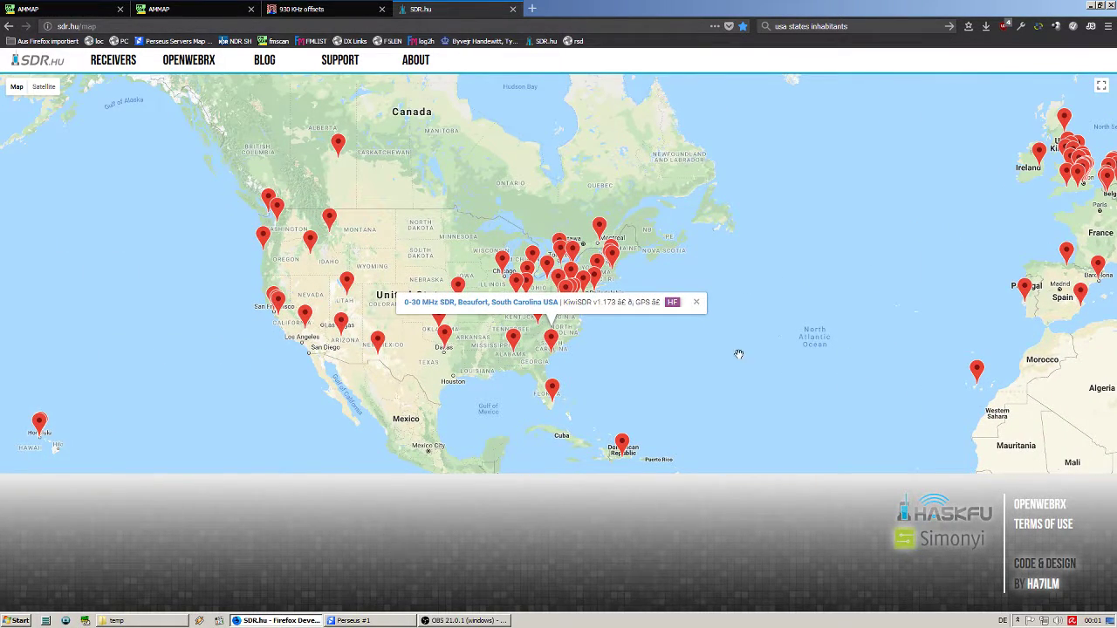
left_click(698, 303)
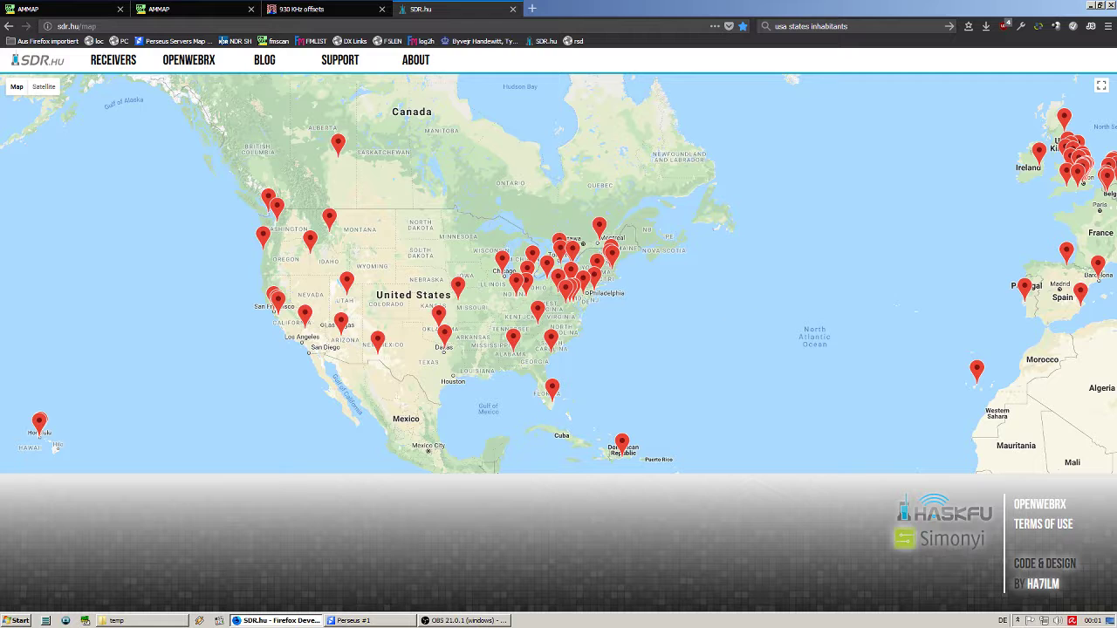
left_click(221, 6)
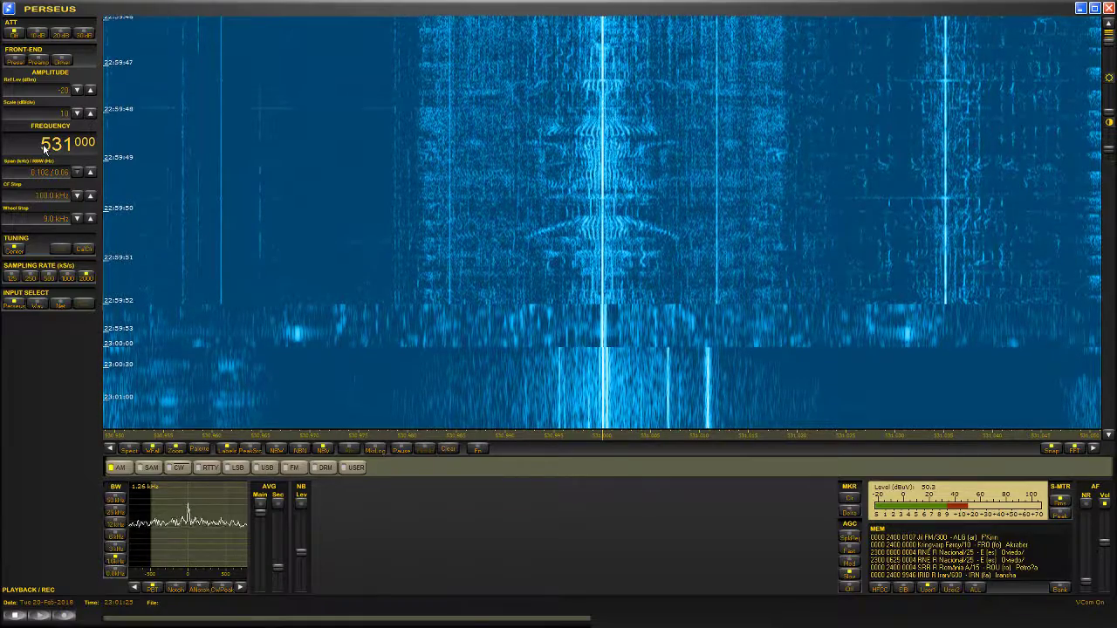
Tune to 930 kHz with a 5.49 kHz filter, louder audio and a spectrum trace, then return to the browser
scroll(44, 148, "up", 4)
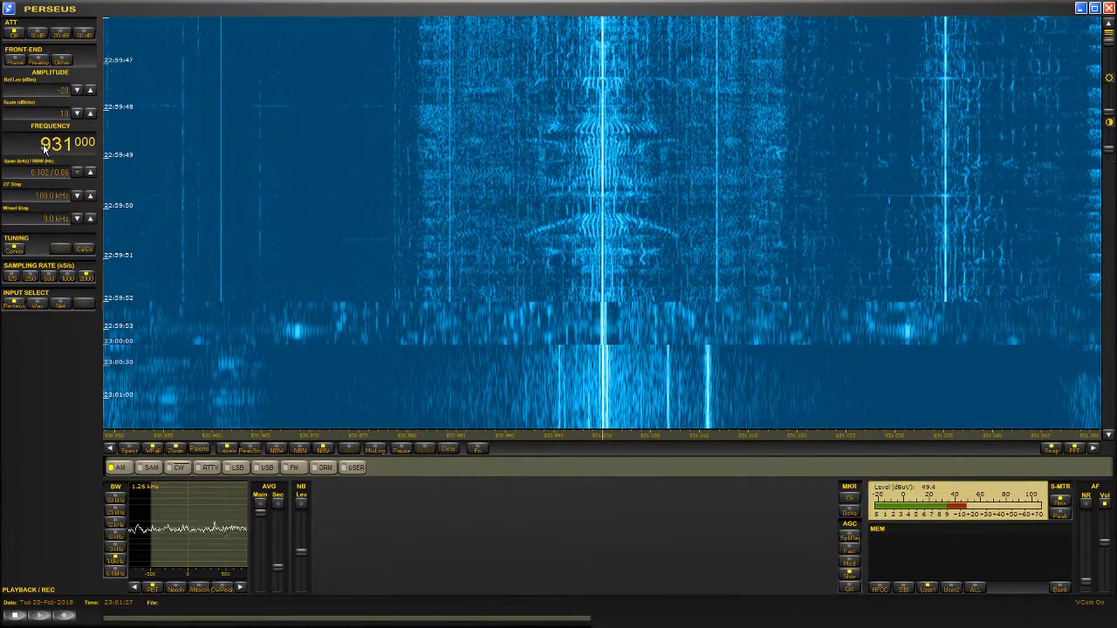
scroll(68, 152, "down", 1)
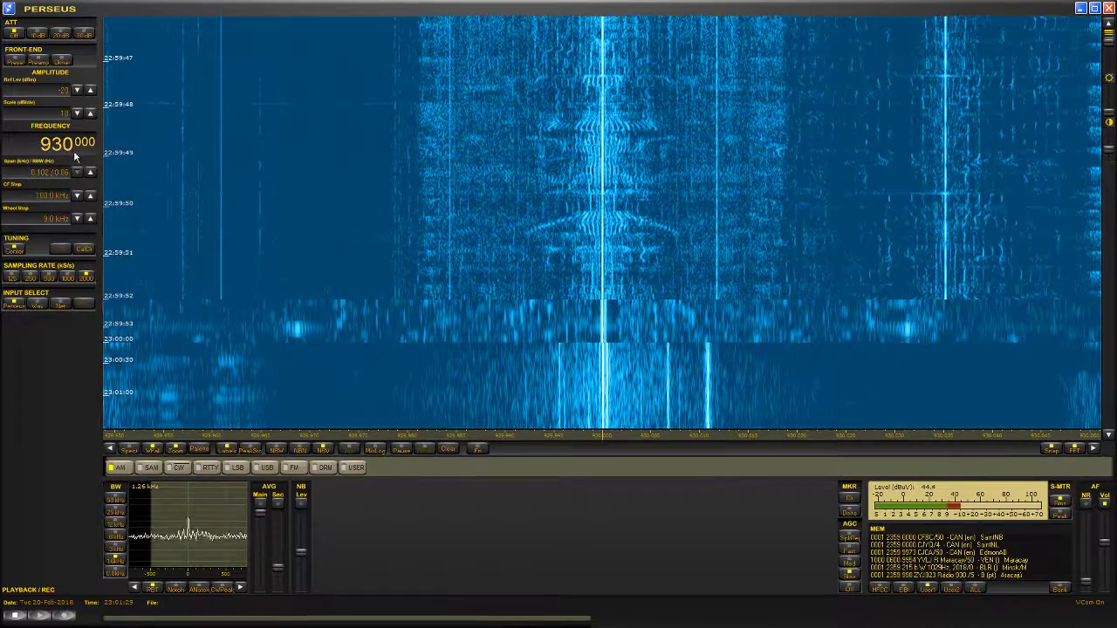
mouse_move(225, 531)
left_mouse_down()
mouse_move(155, 546)
mouse_move(206, 533)
left_mouse_up()
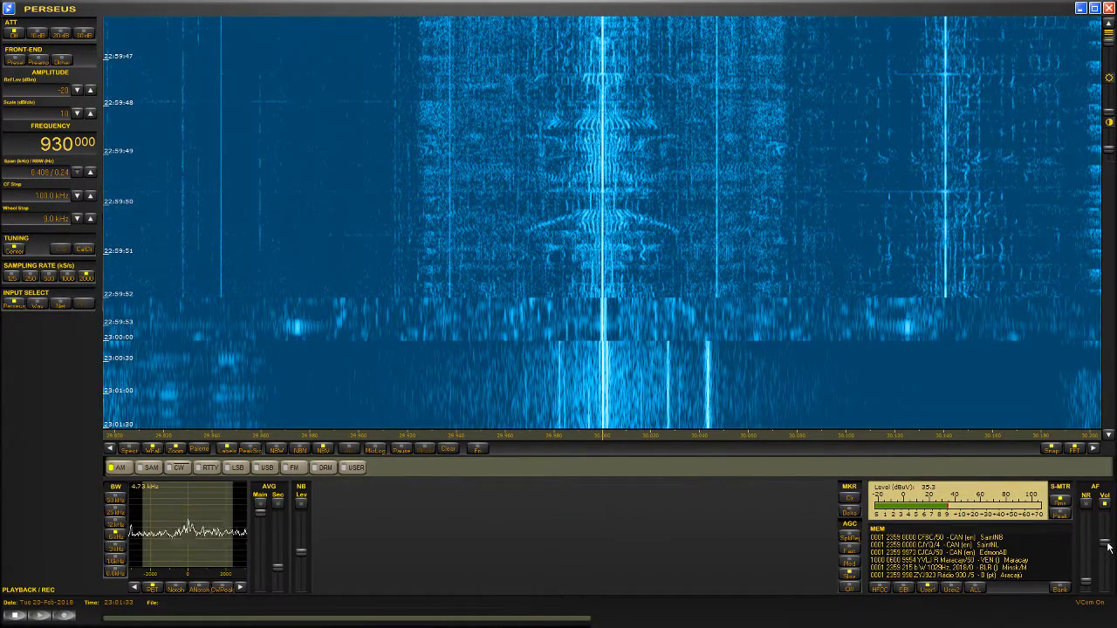
mouse_move(1107, 543)
left_mouse_down()
mouse_move(1106, 526)
mouse_move(1106, 572)
mouse_move(1111, 561)
left_mouse_up()
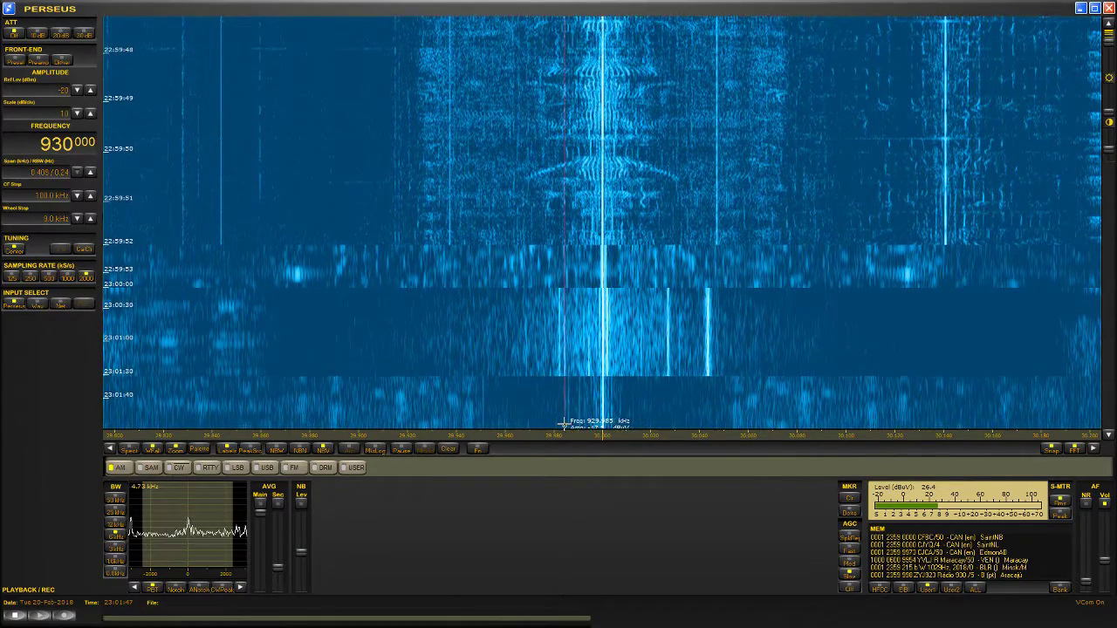
left_click(148, 449)
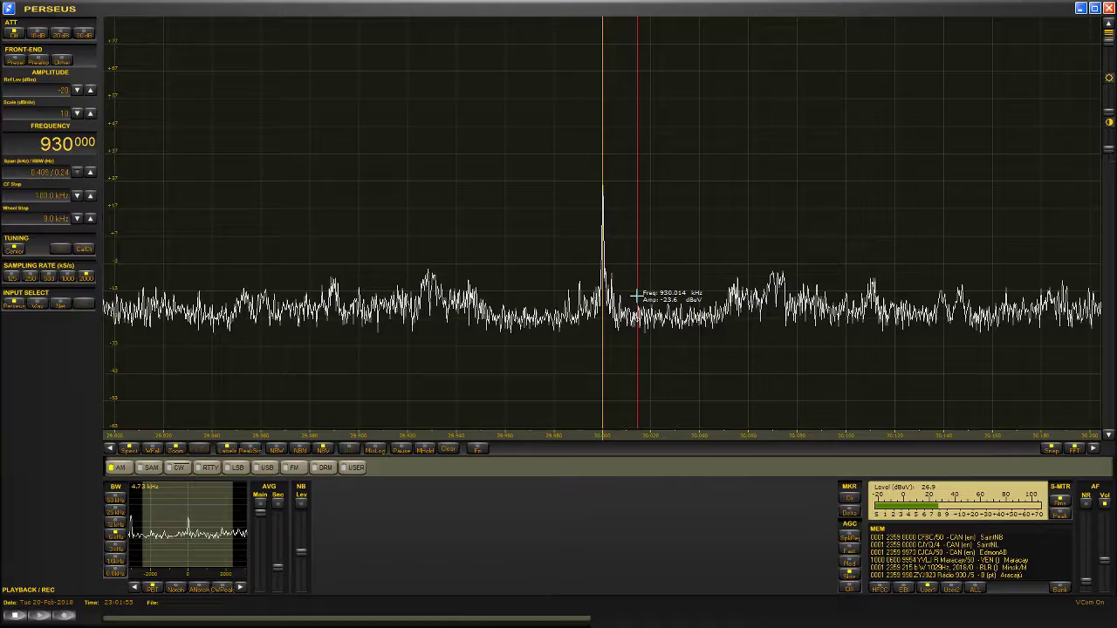
key("alt+Tab")
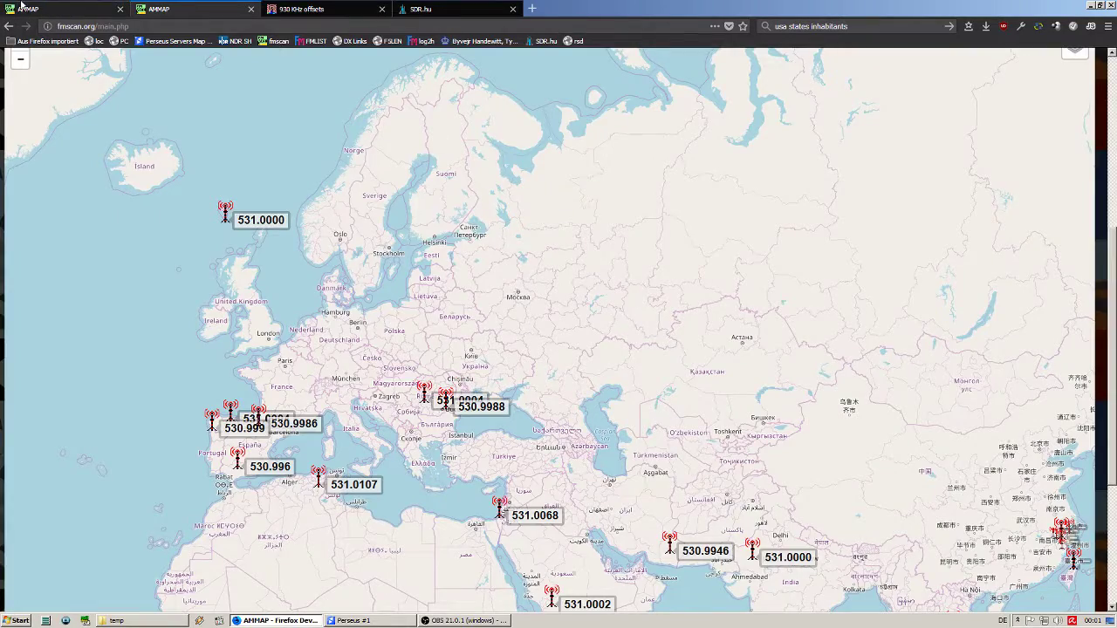
Zoom the 930 kHz AMMAP into northeastern North America, briefly checking Perseus in between
left_click(127, 7)
left_click_drag(498, 302, 505, 480)
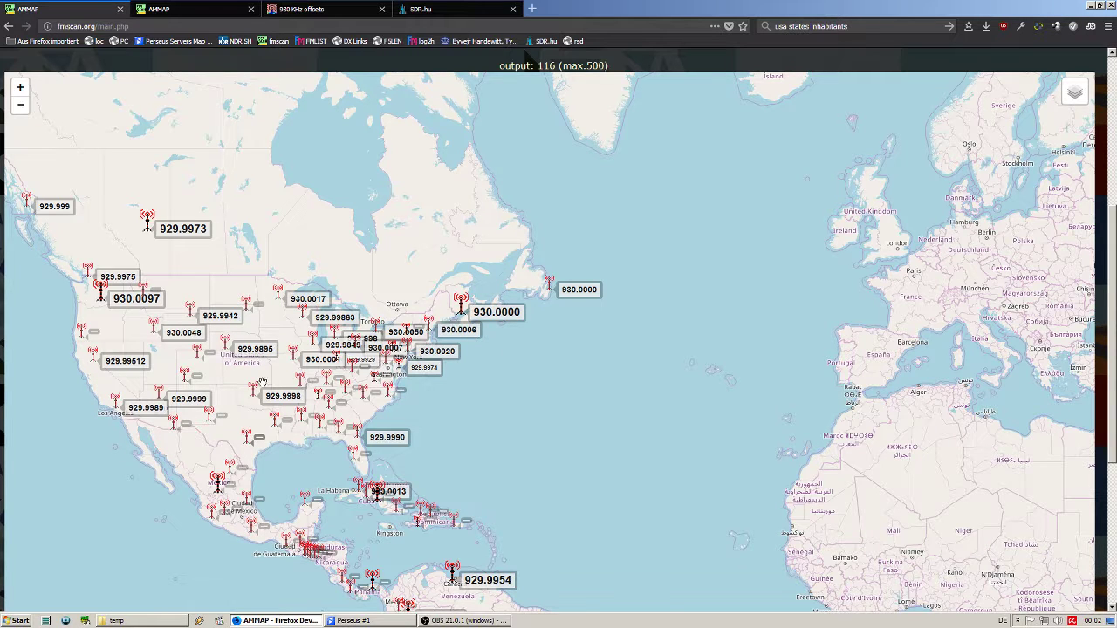
scroll(558, 487, "up", 3)
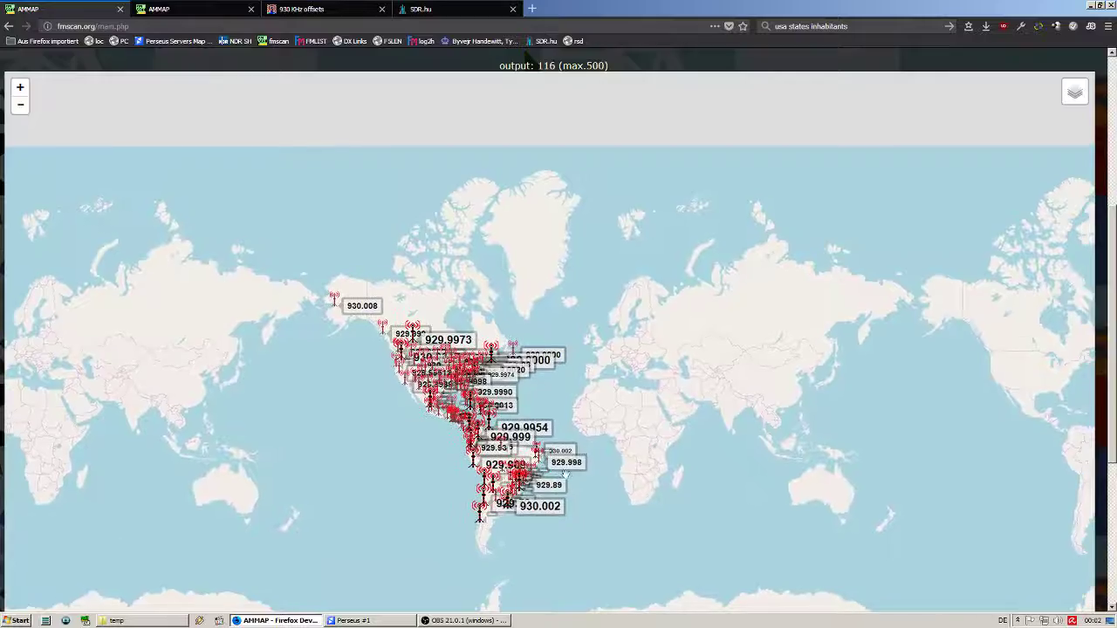
scroll(515, 362, "up", 2)
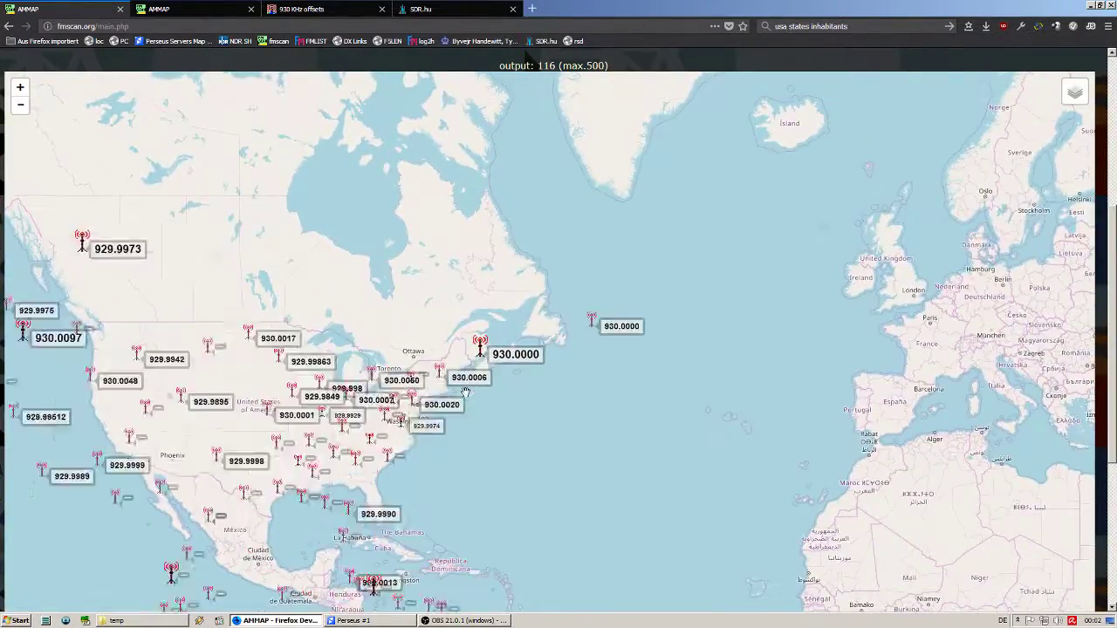
scroll(444, 490, "up", 1)
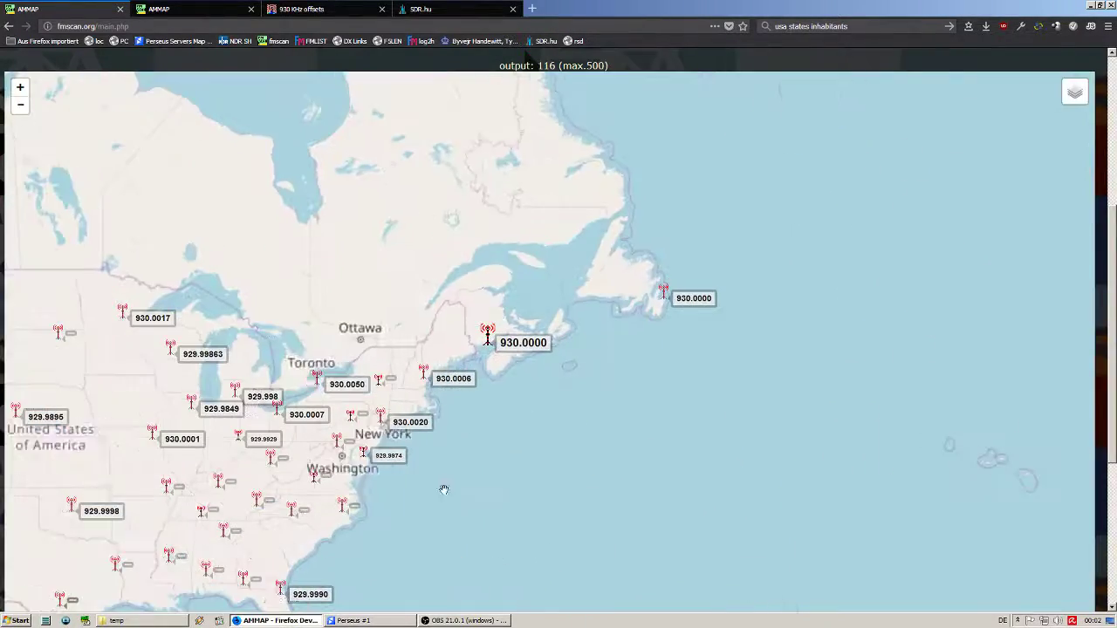
left_click(370, 621)
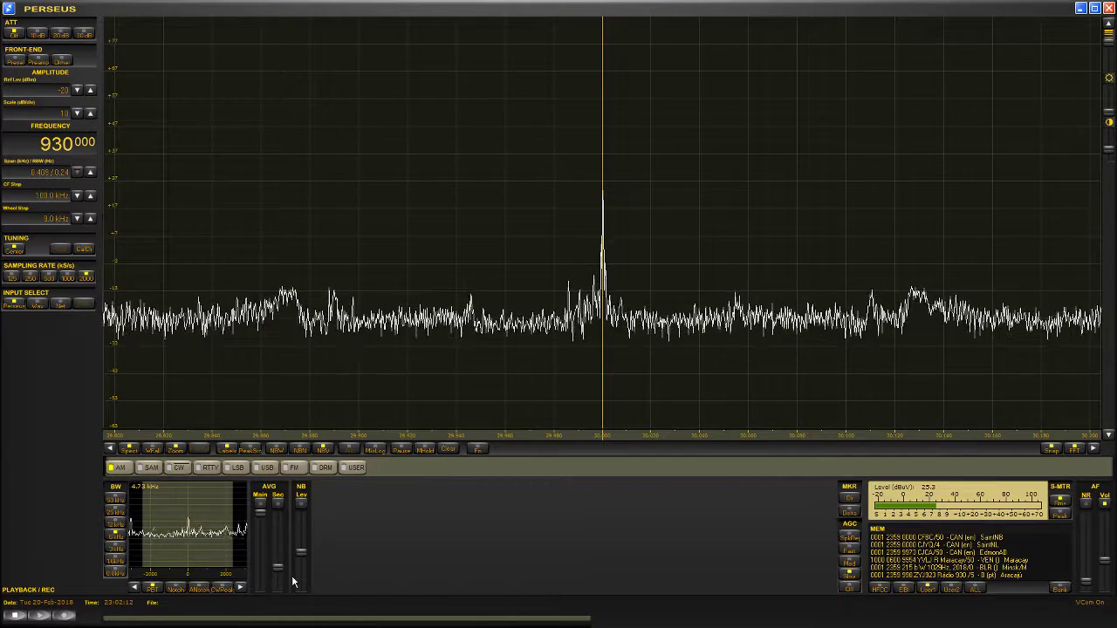
key("alt+Tab")
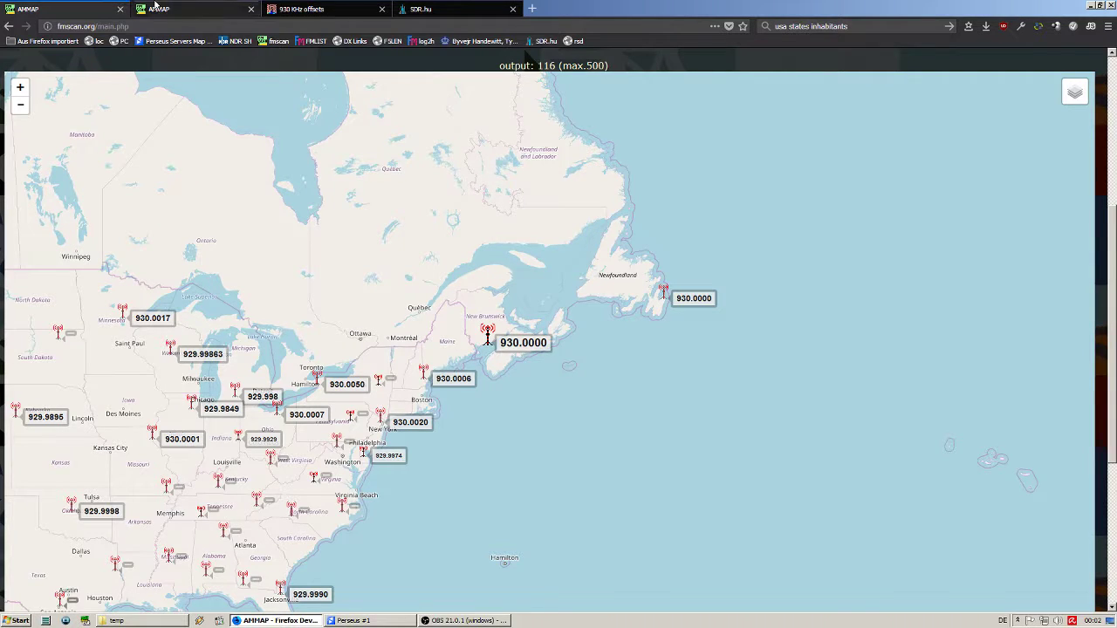
Browse the 930 kHz offset waterfalls against Perseus, then reopen the 531 kHz Europe map
left_click(318, 8)
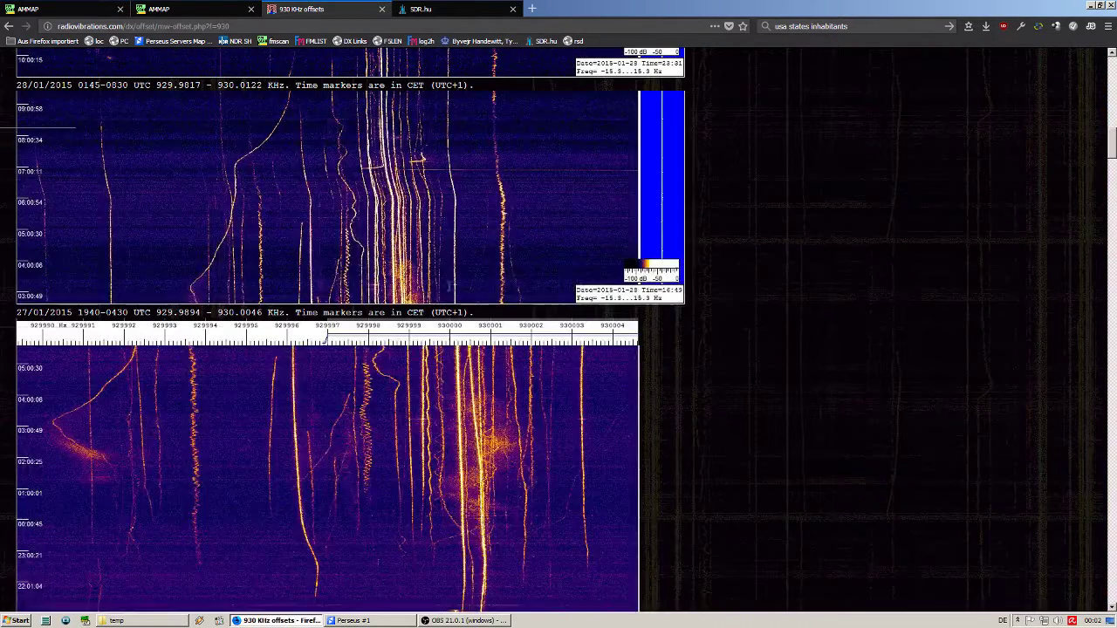
scroll(731, 477, "down", 1)
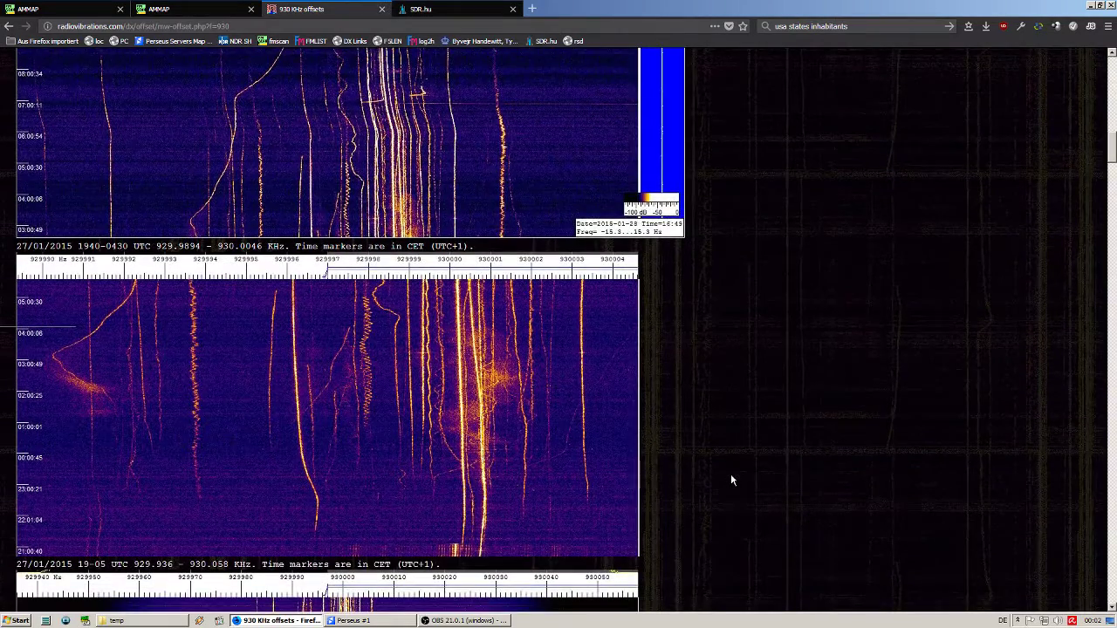
scroll(731, 477, "up", 1)
scroll(731, 480, "up", 1)
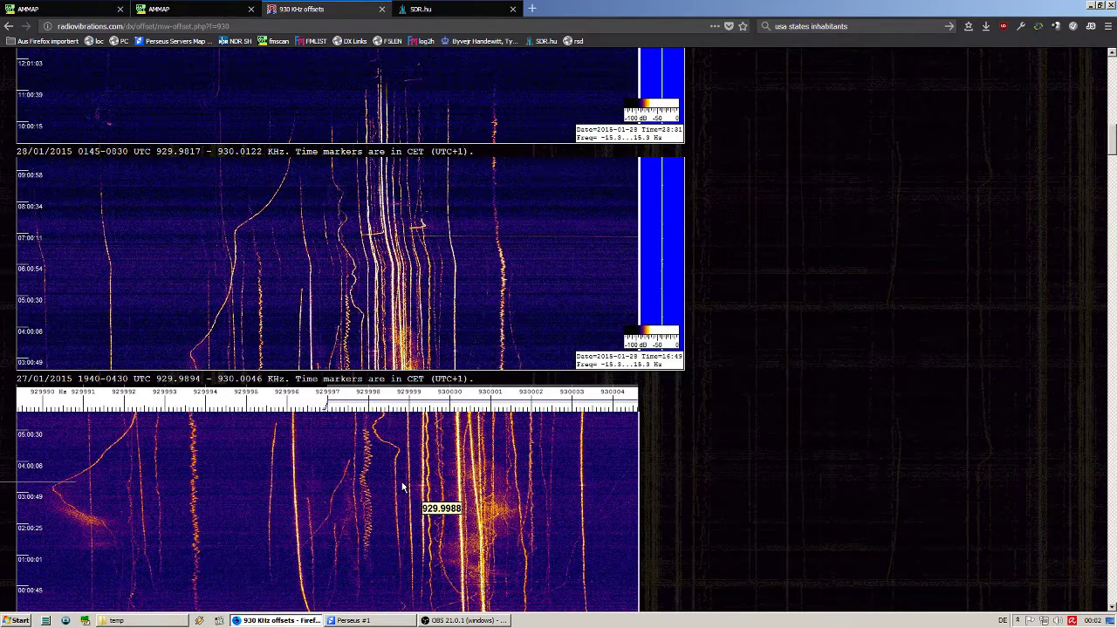
left_click(357, 621)
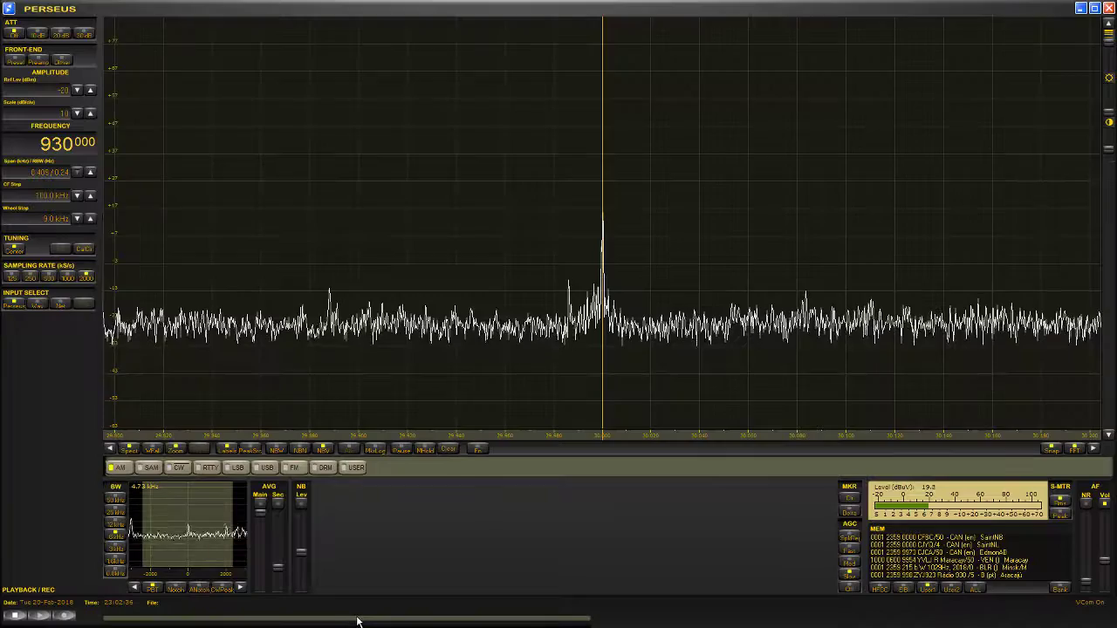
key("alt+Tab")
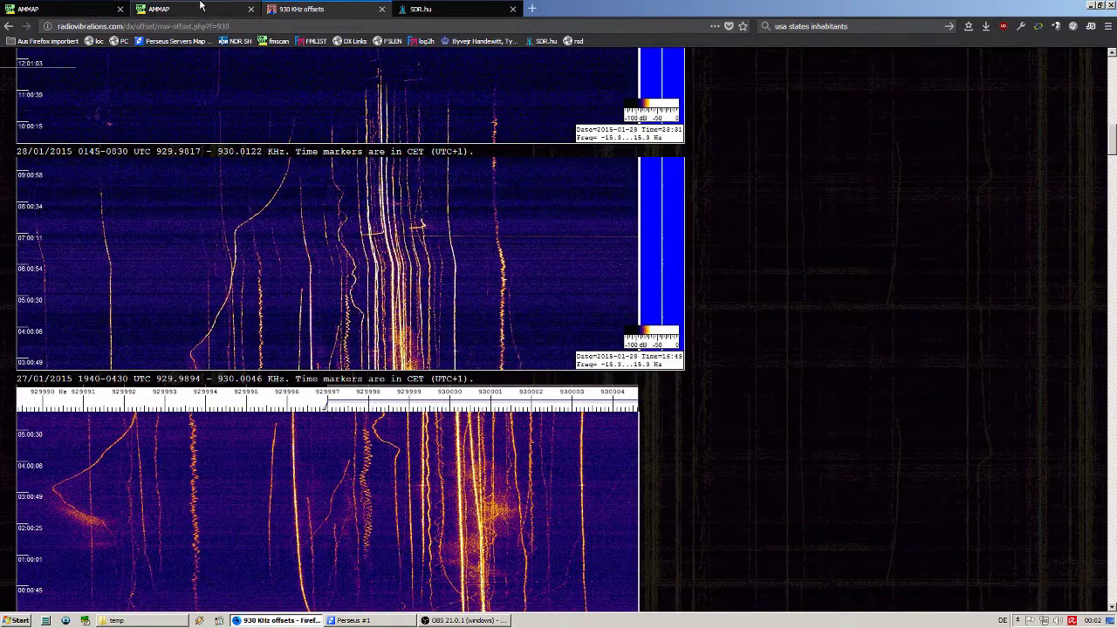
left_click(200, 7)
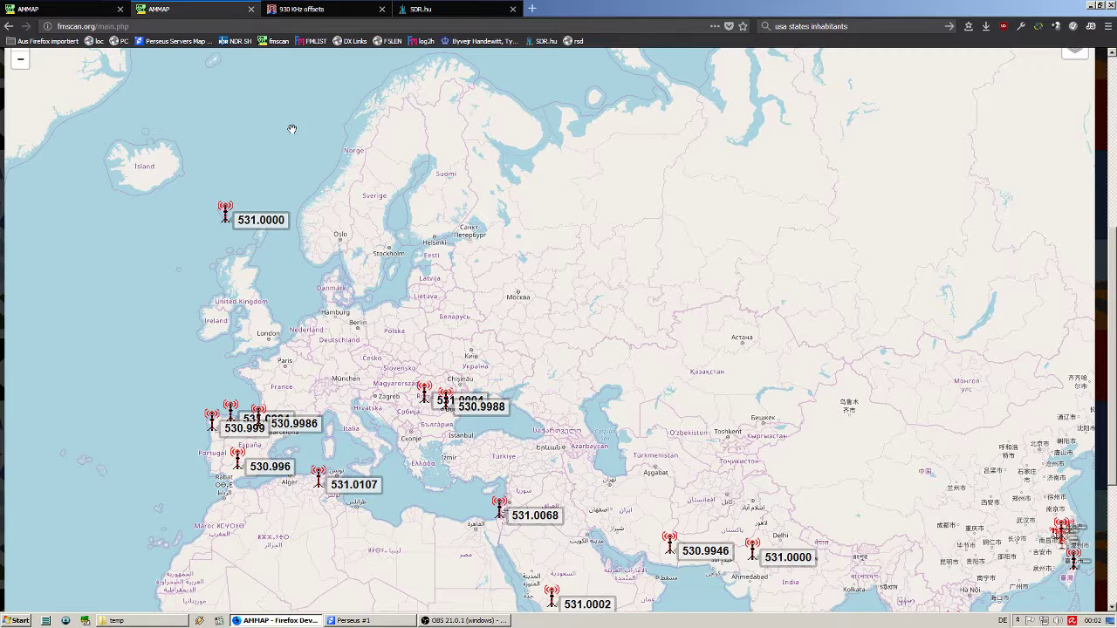
Set up an fmscan AM single-frequency search for 930 kHz on MW10, worldwide
left_click(276, 41)
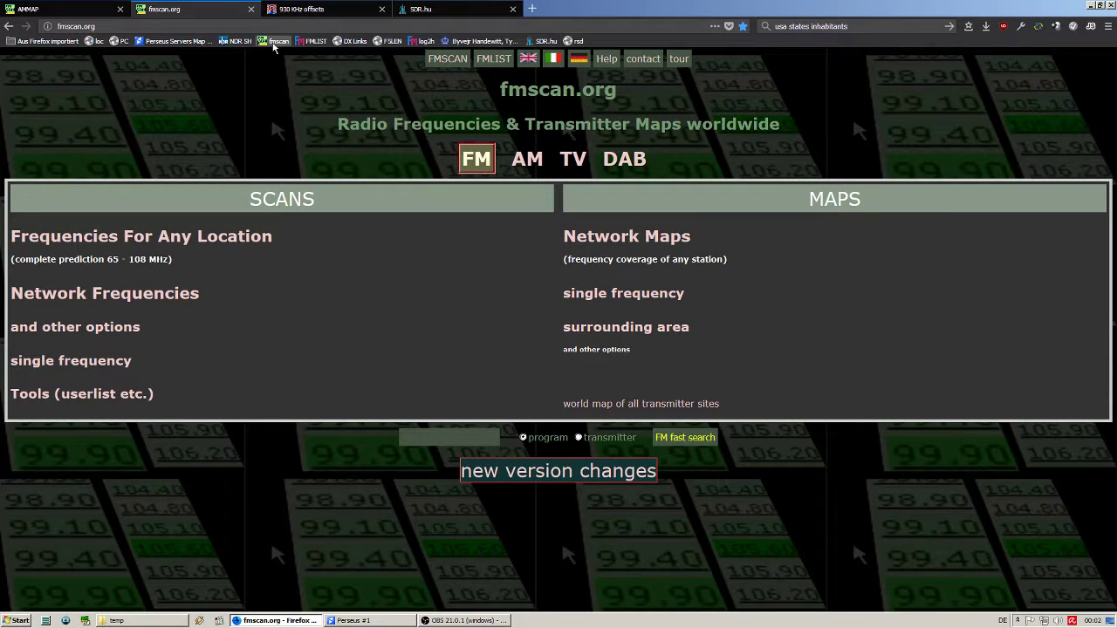
left_click(527, 159)
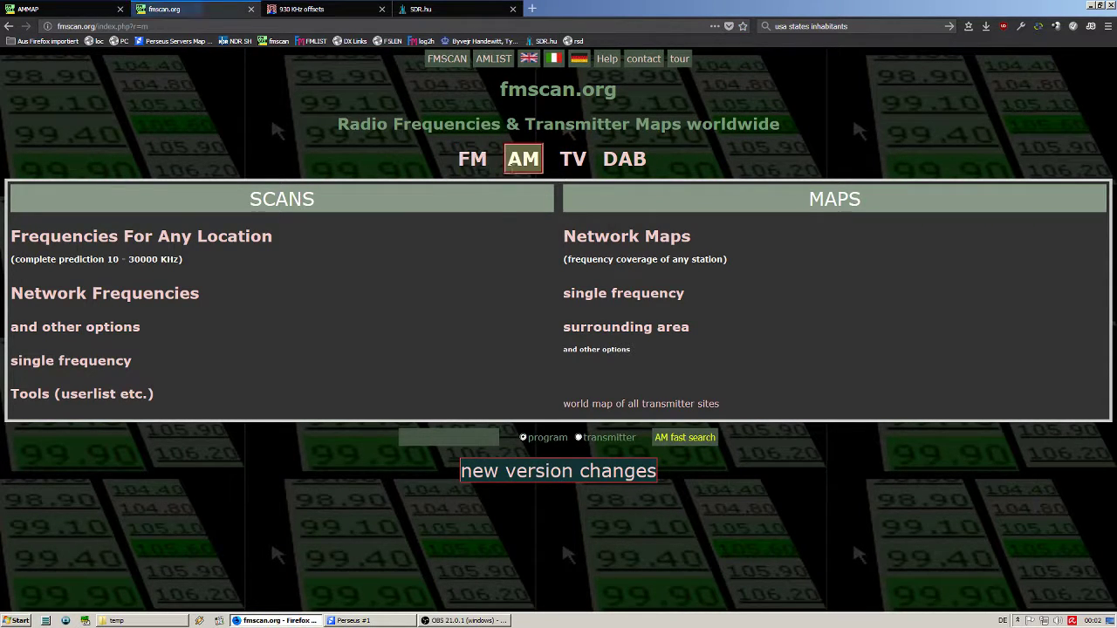
left_click(127, 361)
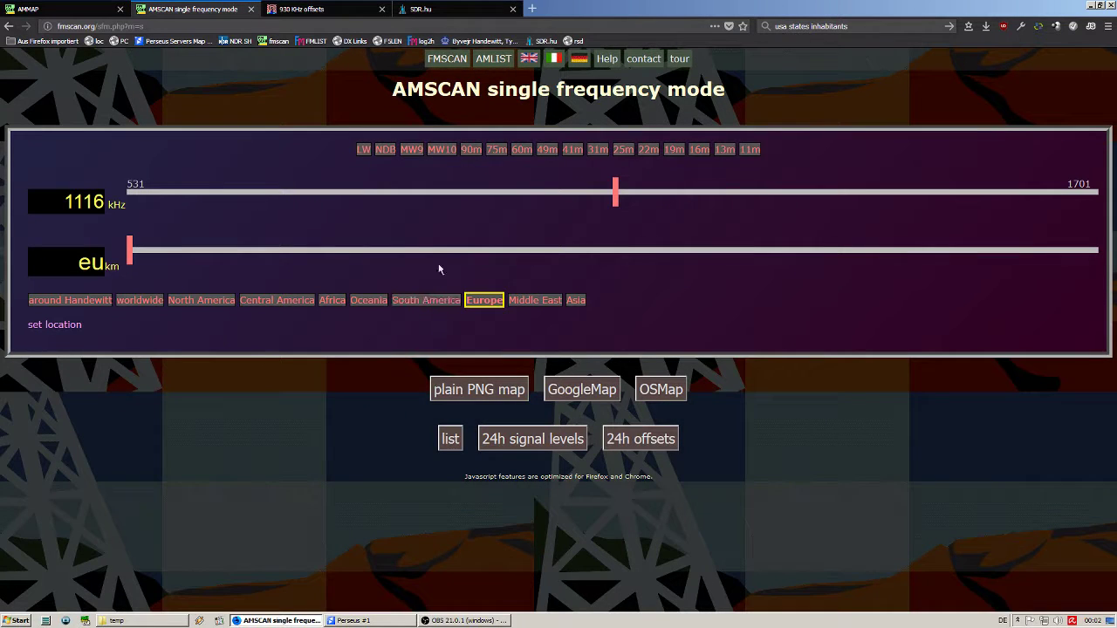
left_click(442, 150)
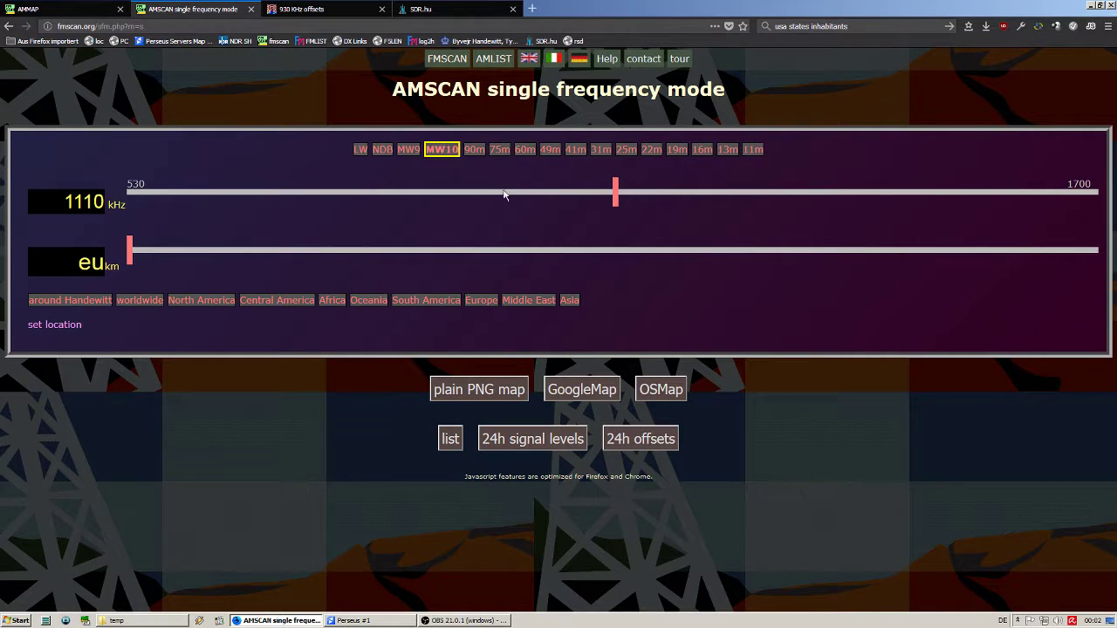
left_click_drag(615, 204, 450, 195)
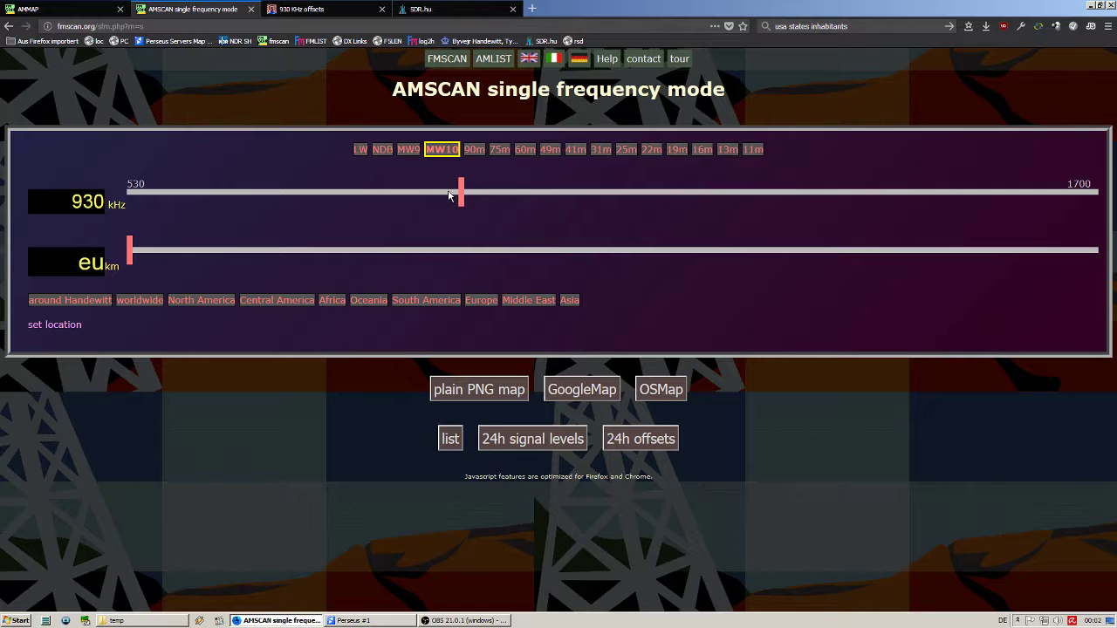
left_click(139, 301)
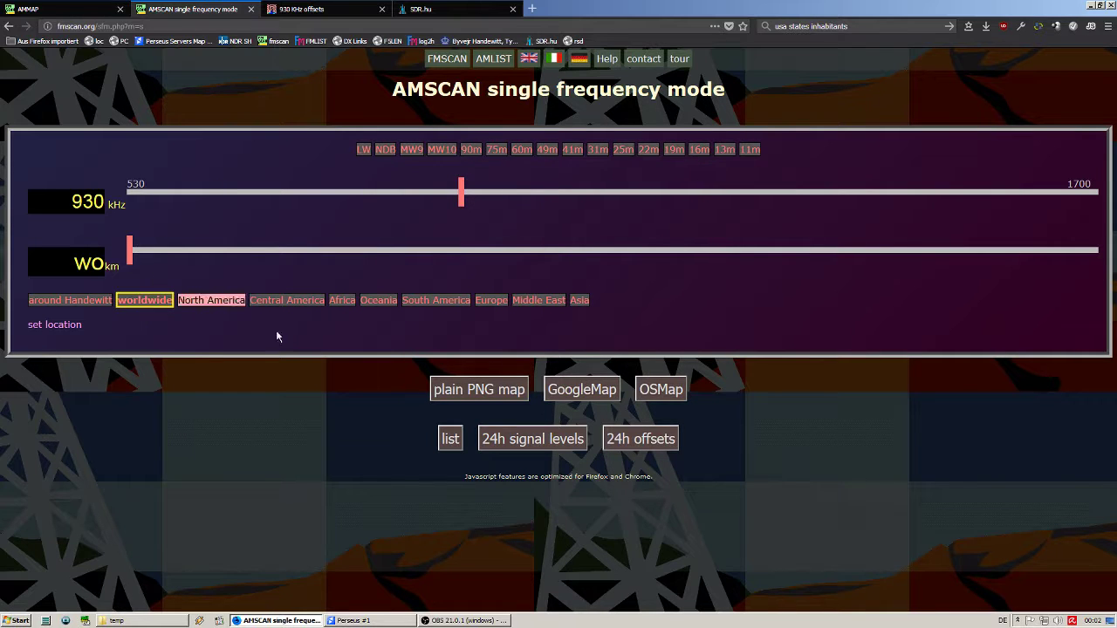
Choose OpenStreetMap output, review the columns, and submit to map the 116 stations
left_click(677, 392)
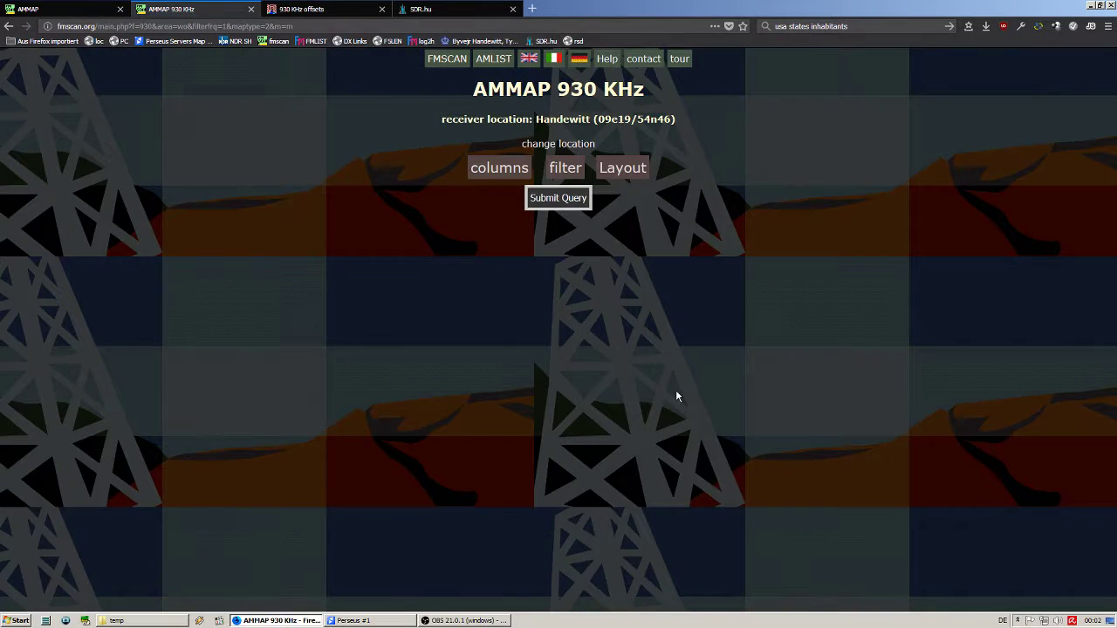
left_click(499, 167)
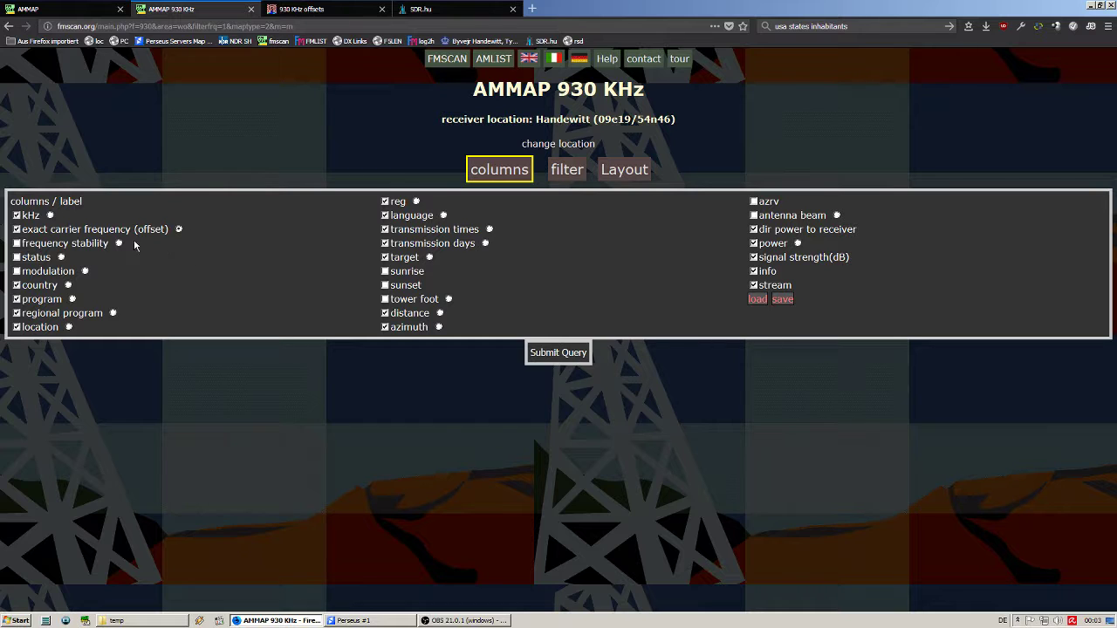
left_click(559, 353)
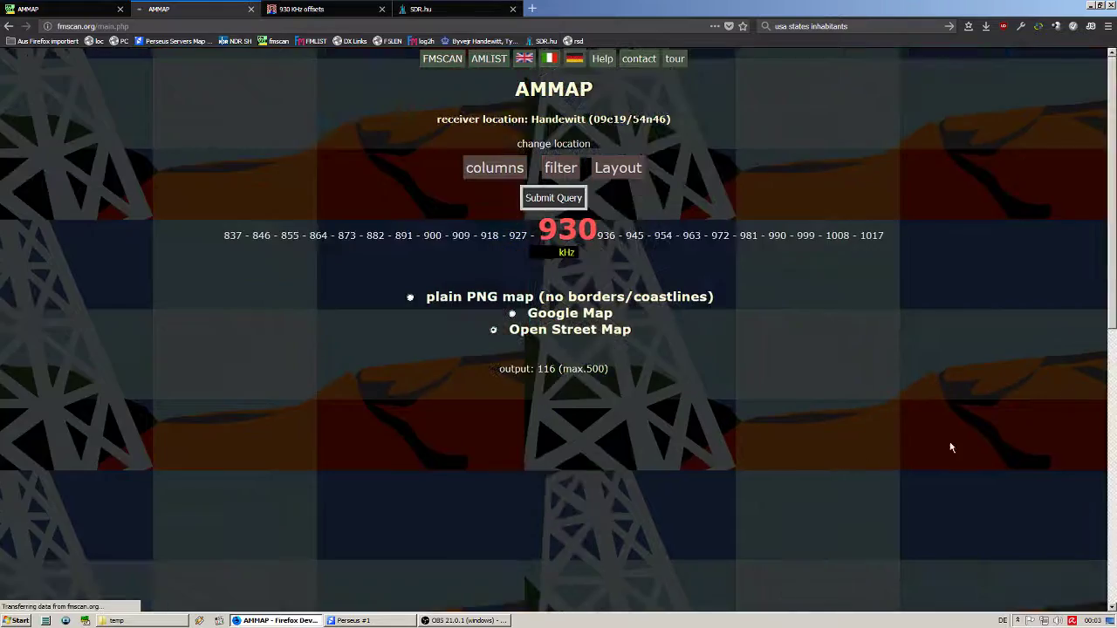
scroll(724, 405, "down", 5)
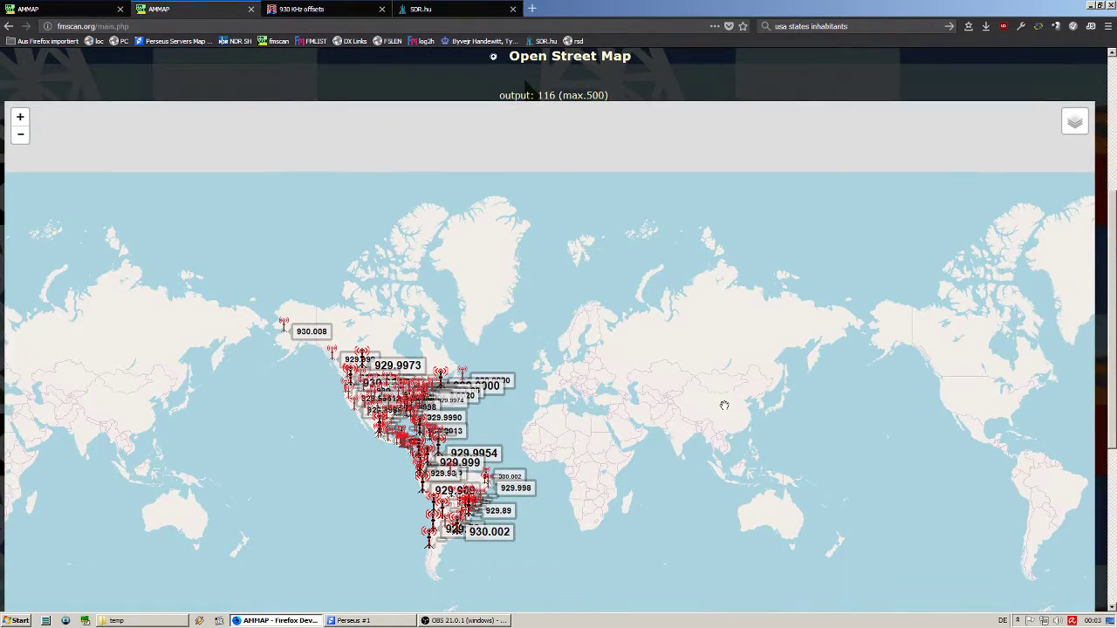
Go from the 930 kHz offsets page back to the radiovibrations.com home page
left_click(315, 8)
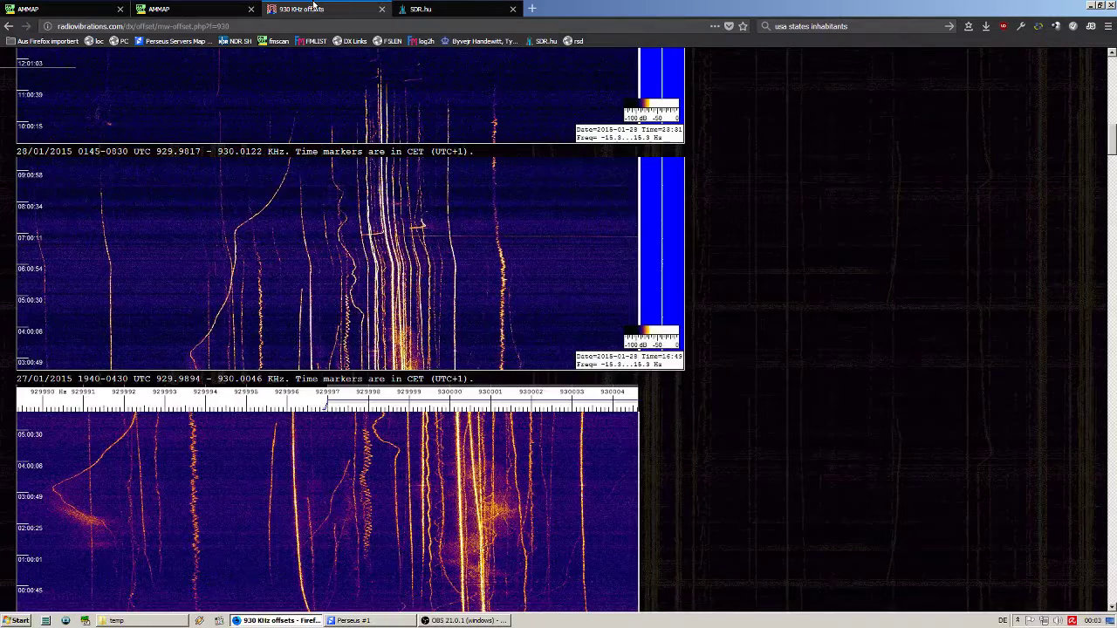
left_click(8, 27)
left_click(8, 27)
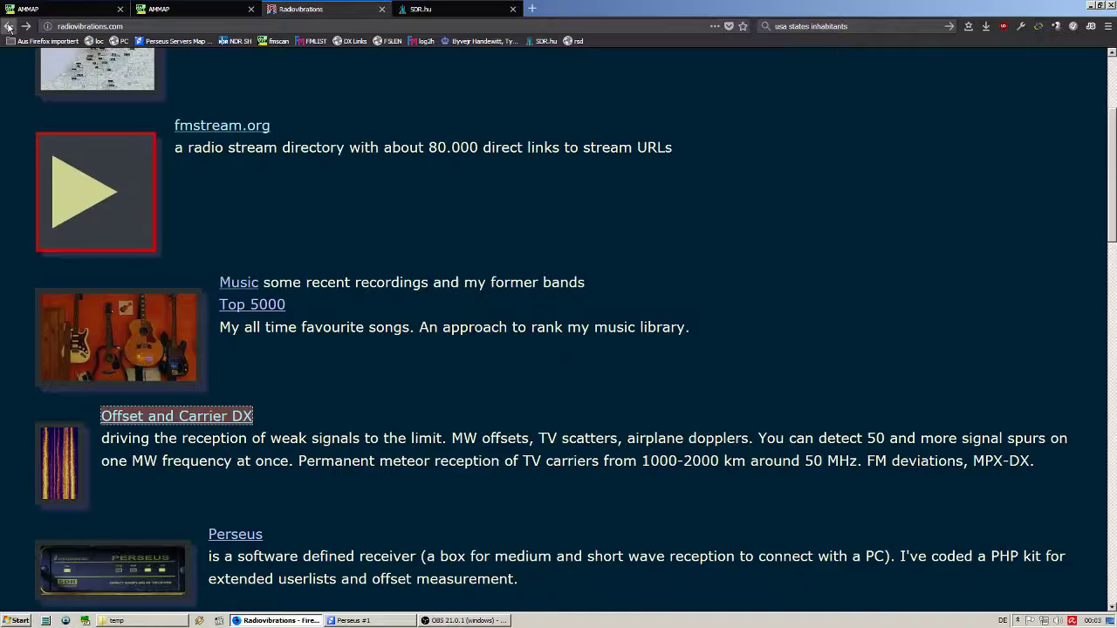
scroll(173, 132, "up", 4)
scroll(222, 132, "down", 3)
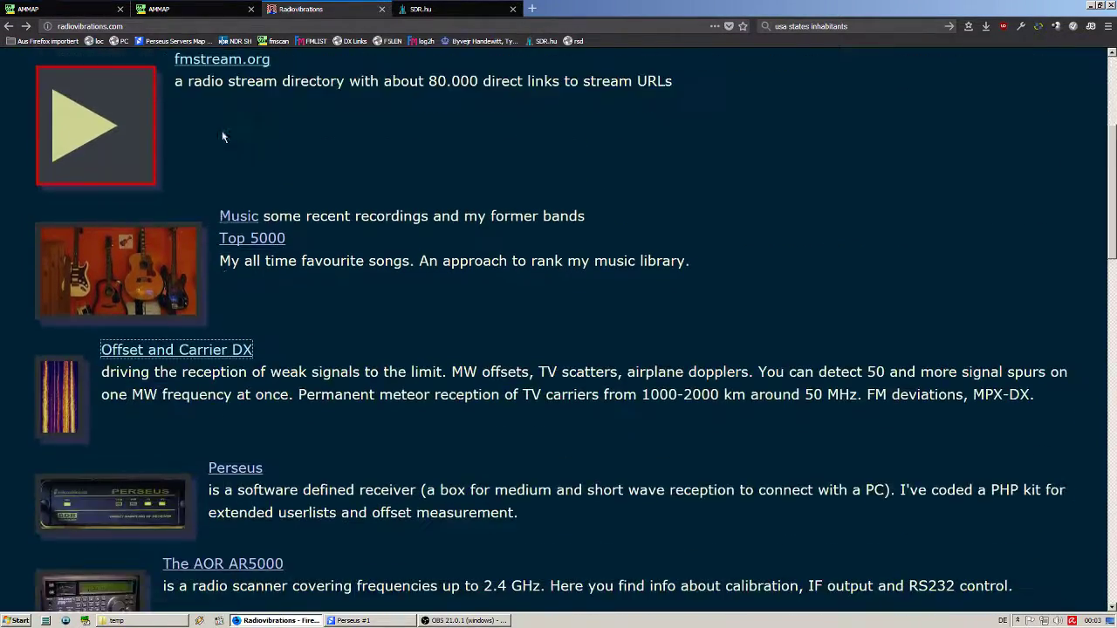
Open 'Offset and Carrier DX' and scroll its list of 24-hour waterfall pages by frequency
left_click(229, 354)
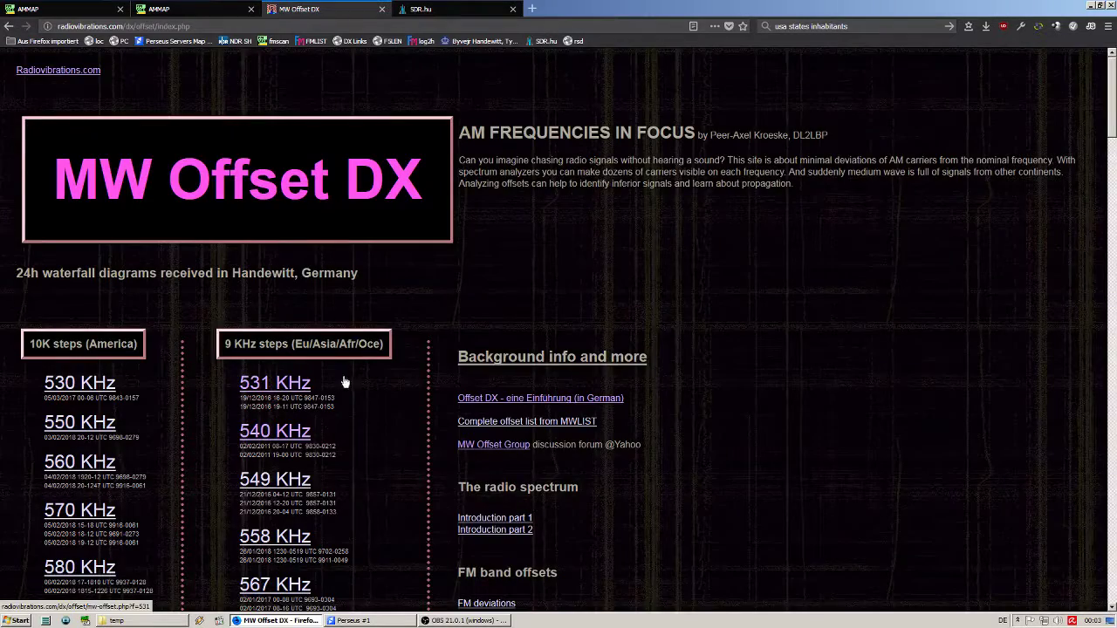
scroll(375, 411, "down", 3)
scroll(375, 410, "down", 2)
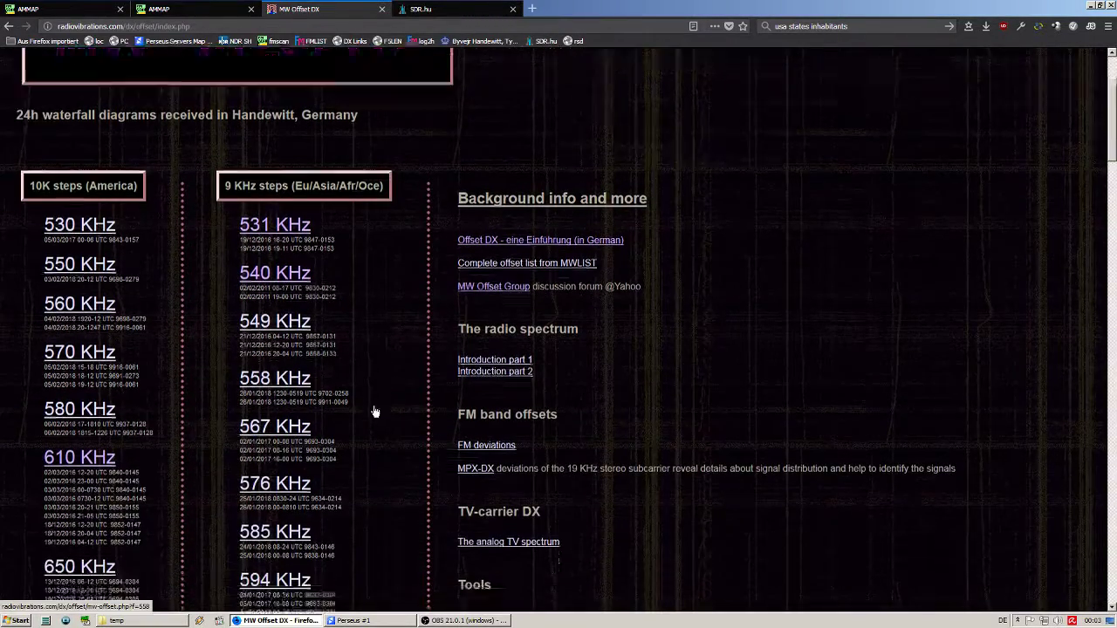
scroll(375, 410, "down", 6)
scroll(375, 410, "down", 10)
scroll(375, 410, "down", 9)
scroll(375, 412, "down", 10)
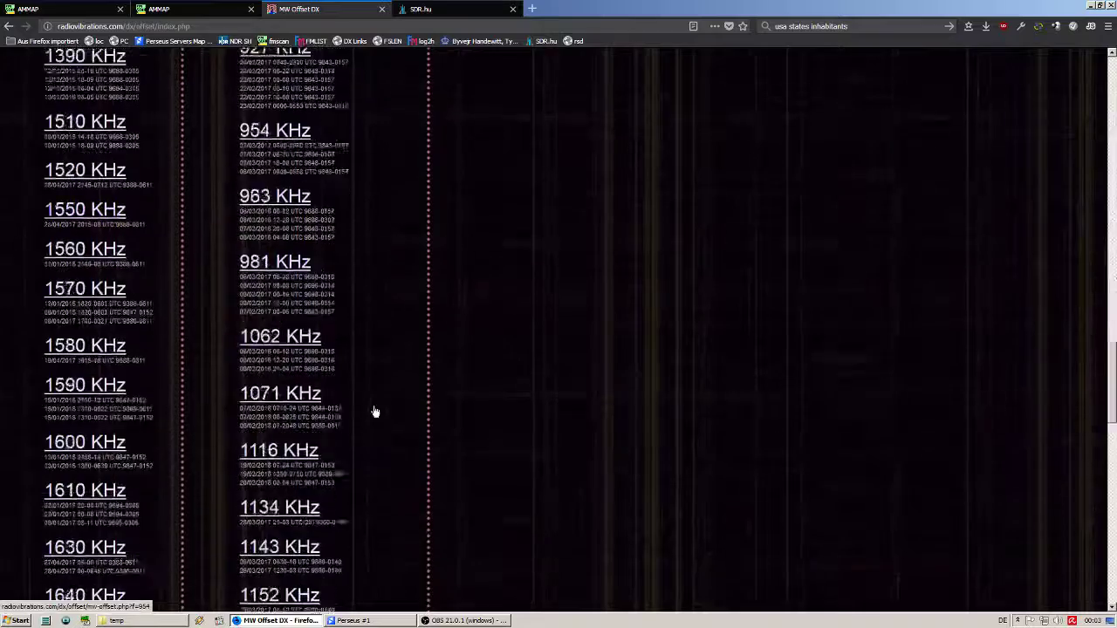